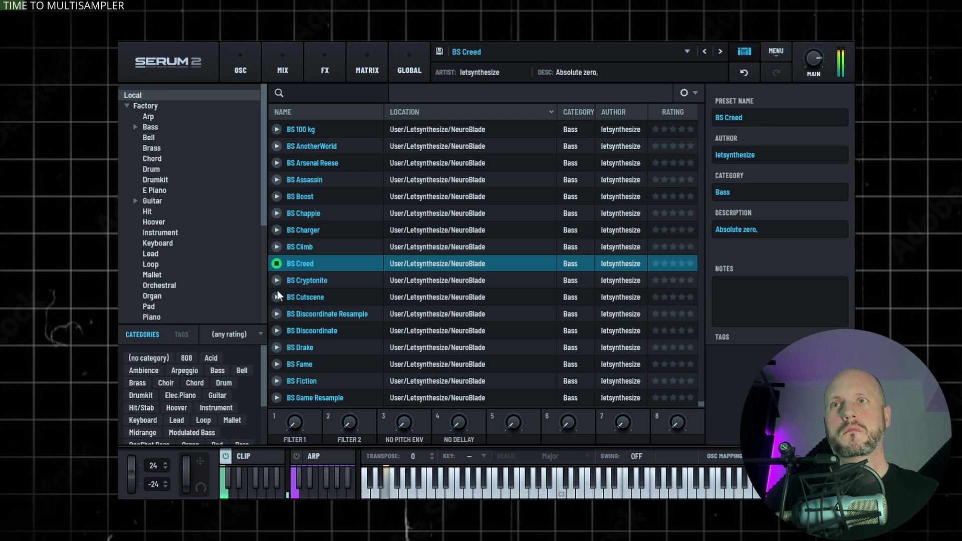
# Step: Audition NeuroBlade bass presets from BS Discoordinate Resample through BS Just Call Her
pyautogui.click(276, 314)
pyautogui.click(277, 331)
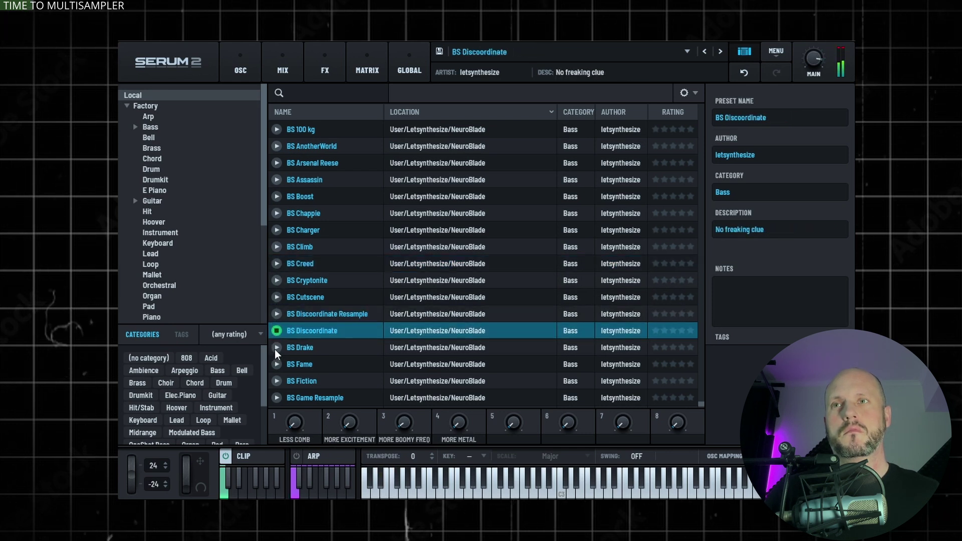
pyautogui.click(277, 353)
pyautogui.scroll(-5, 276, 346)
pyautogui.click(275, 278)
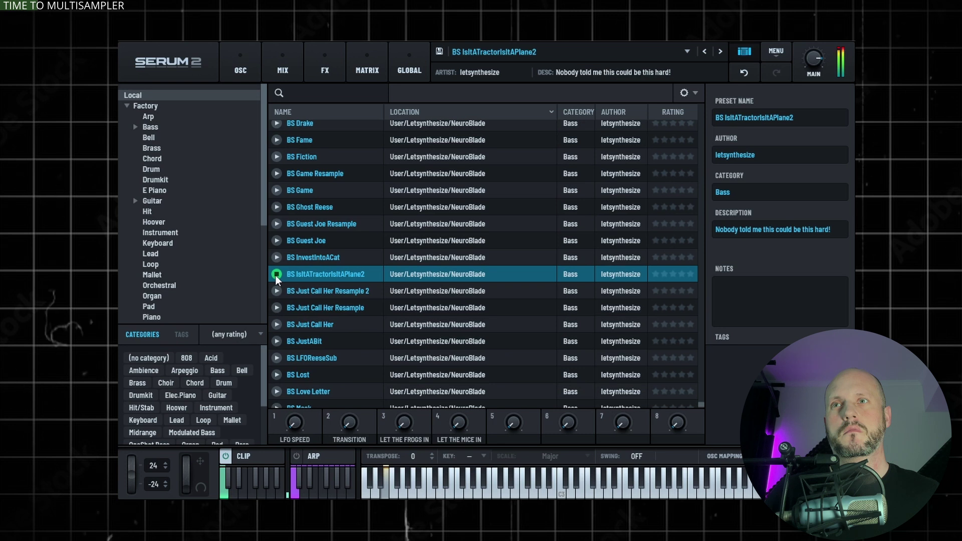
pyautogui.click(276, 291)
pyautogui.click(277, 308)
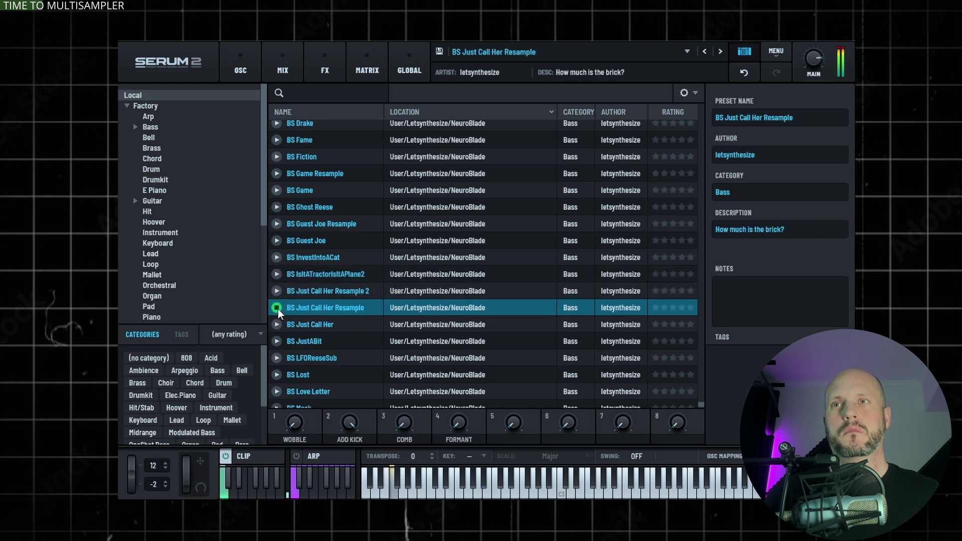
pyautogui.click(277, 325)
pyautogui.scroll(-3, 281, 311)
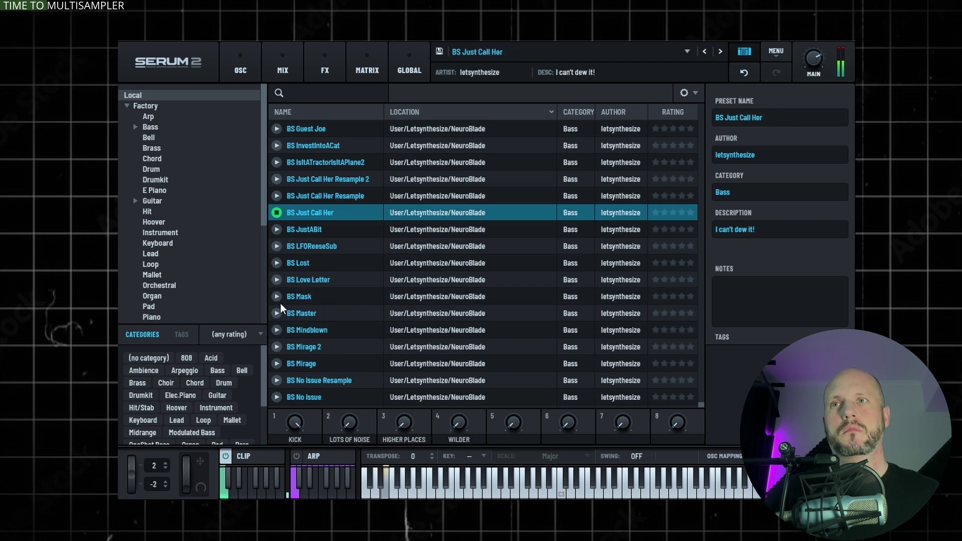
# Step: Audition NeuroBlade bass presets from BS Lost through BS No Issue, including both Mirage variants
pyautogui.click(276, 264)
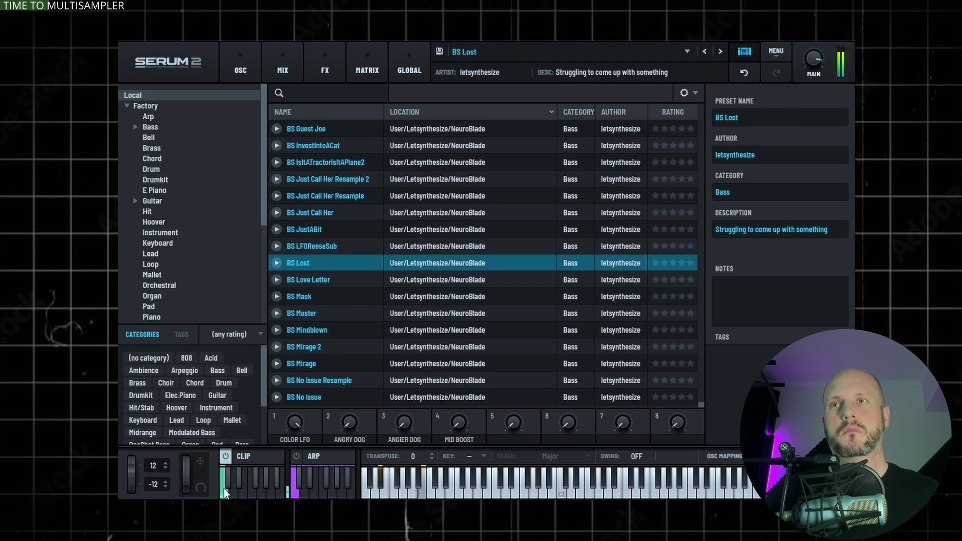
pyautogui.click(277, 280)
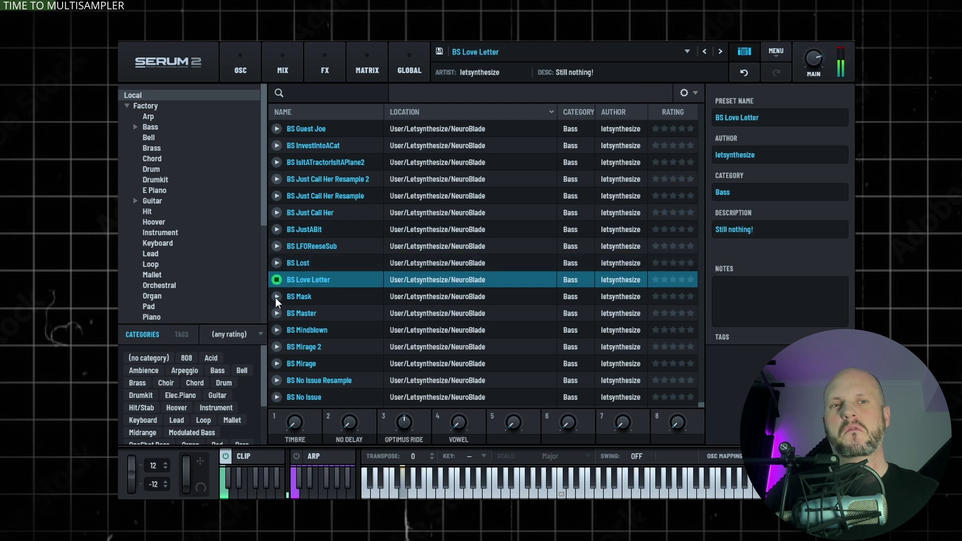
pyautogui.click(276, 313)
pyautogui.scroll(-5, 279, 296)
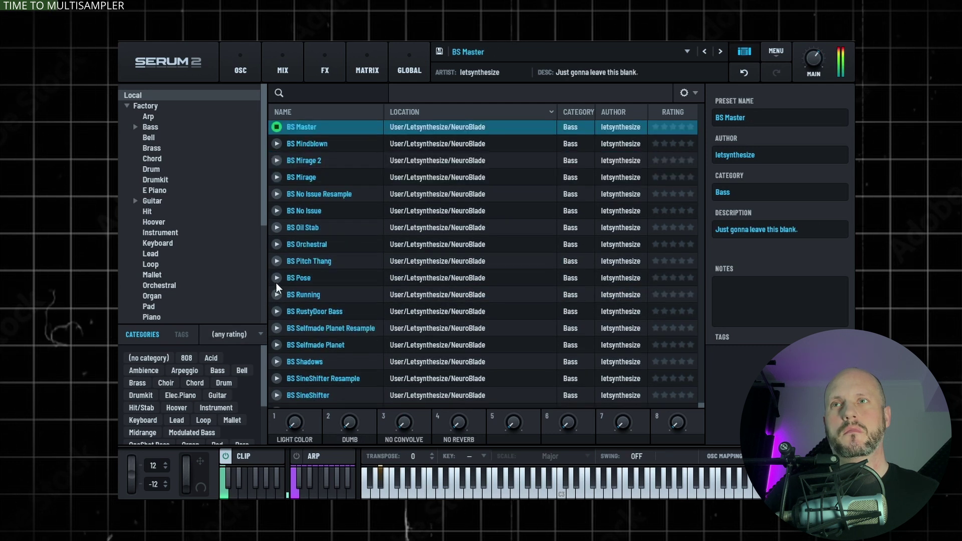
pyautogui.click(277, 145)
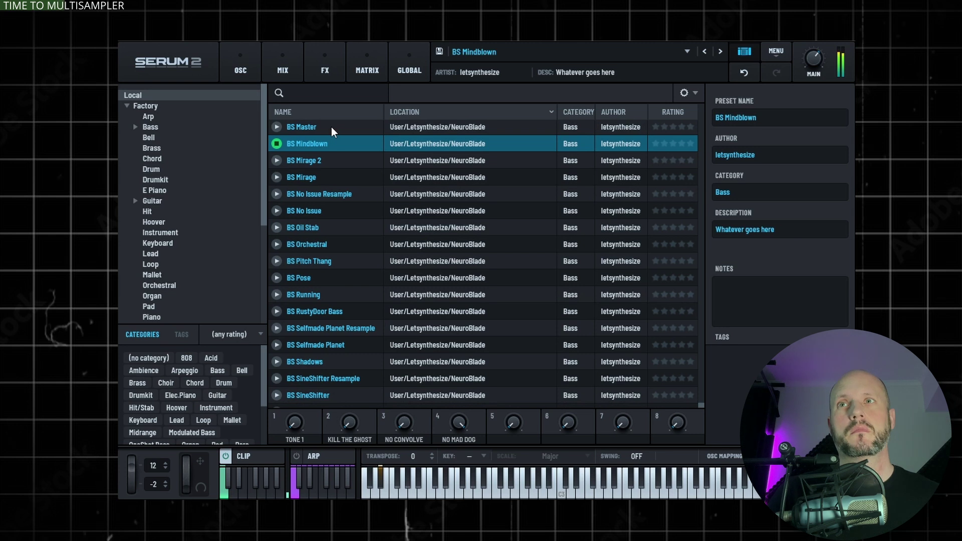
pyautogui.click(276, 161)
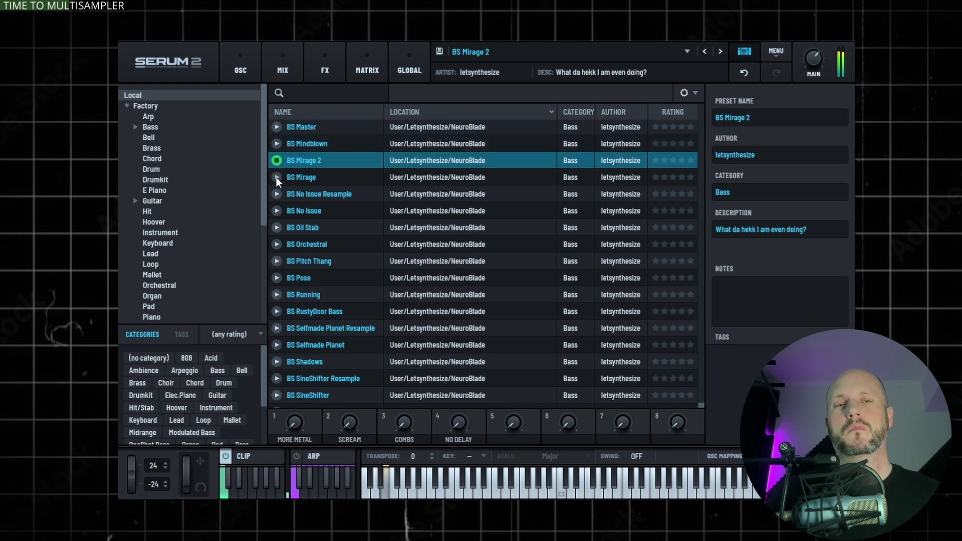
pyautogui.click(276, 178)
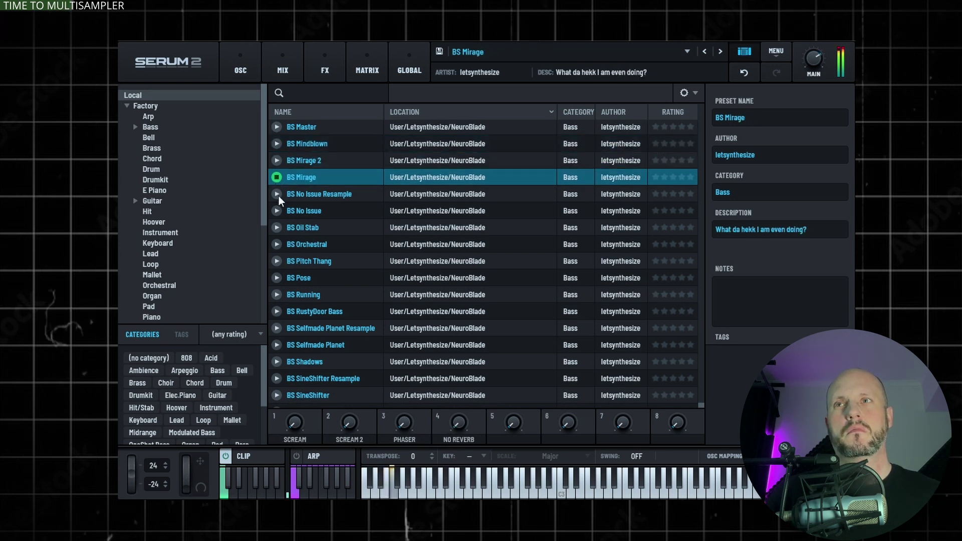
pyautogui.click(277, 194)
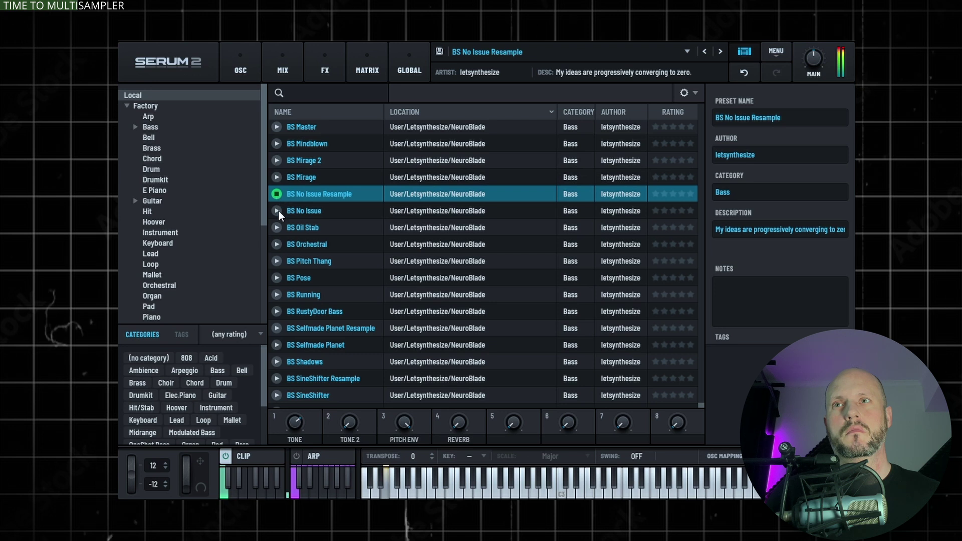
pyautogui.click(277, 211)
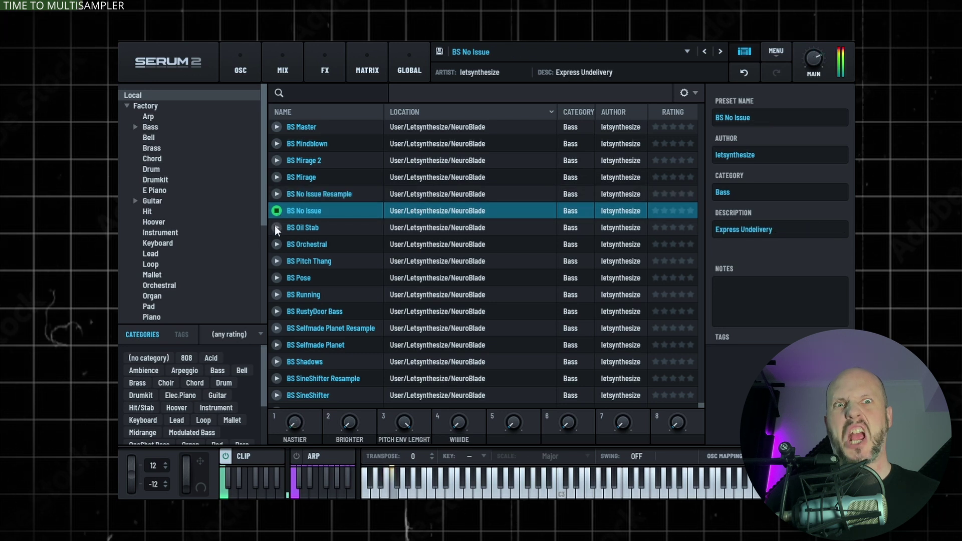
# Step: Audition further NeuroBlade bass presets from BS Oil Stab through BS Shadows
pyautogui.click(277, 228)
pyautogui.click(277, 245)
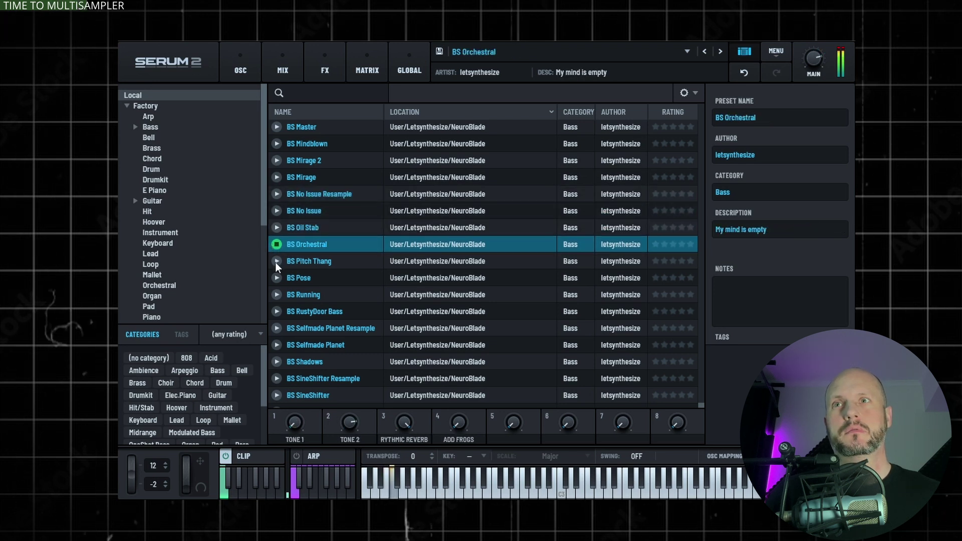
pyautogui.click(276, 262)
pyautogui.click(277, 279)
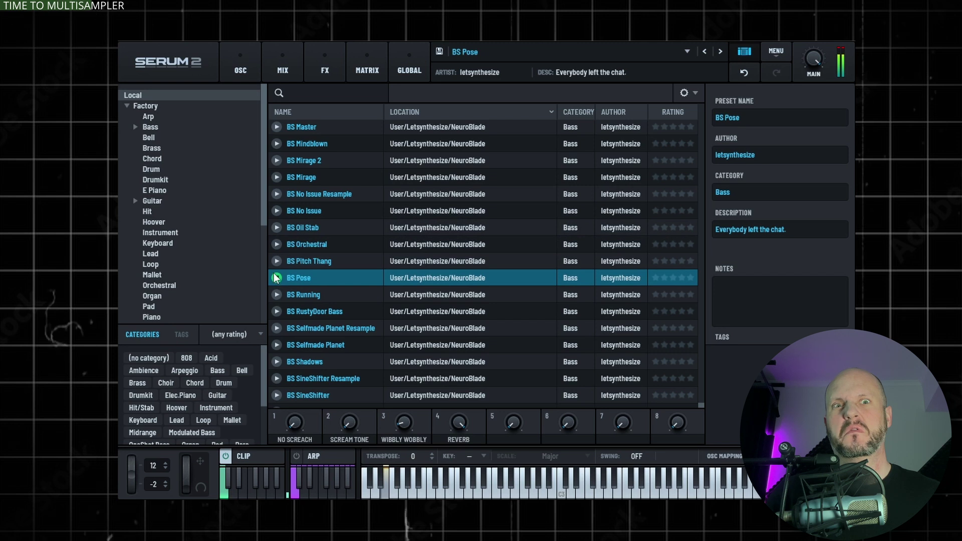
pyautogui.click(277, 329)
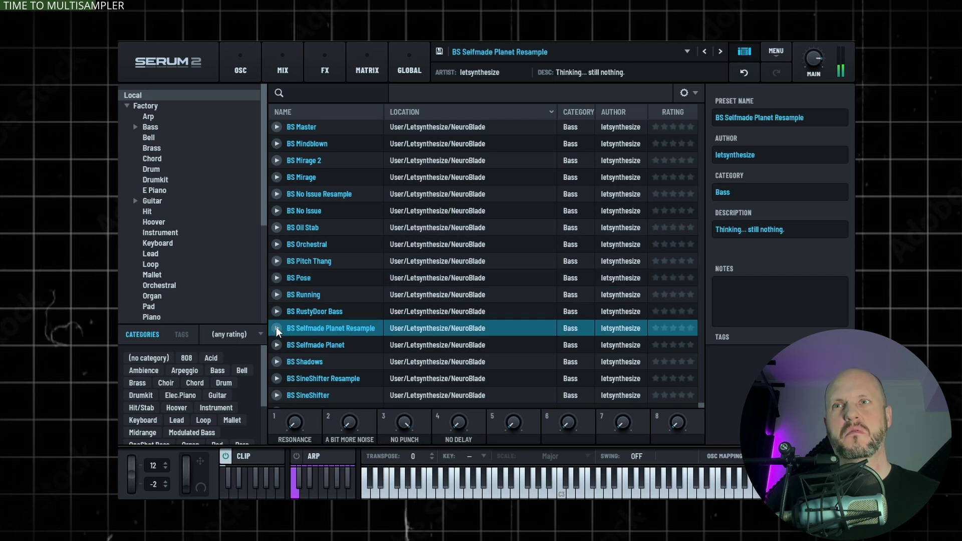
pyautogui.scroll(-2, 276, 321)
pyautogui.click(277, 283)
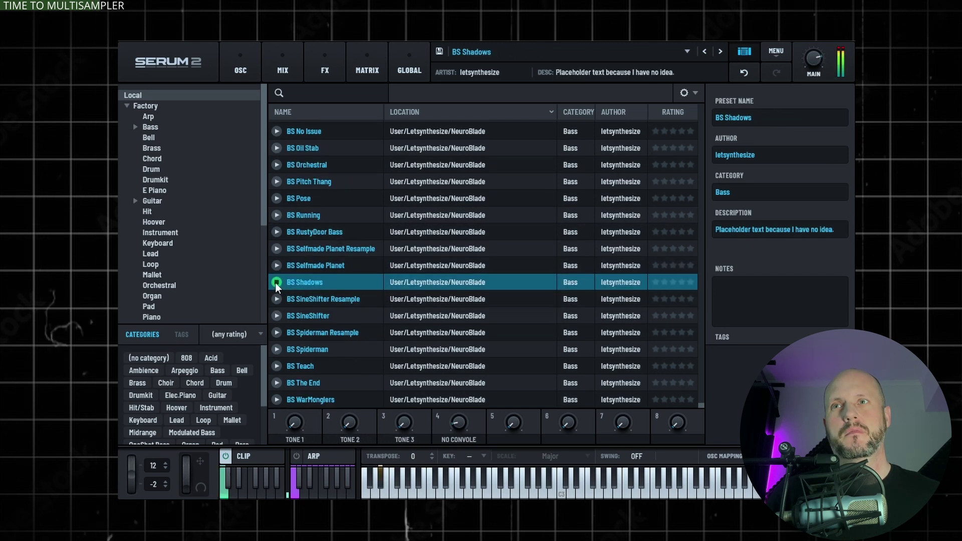
# Step: Audition the last NeuroBlade bass presets from BS SineShifter Resample through BS WarMonglers, including BS Spiderman and BS The End
pyautogui.click(277, 299)
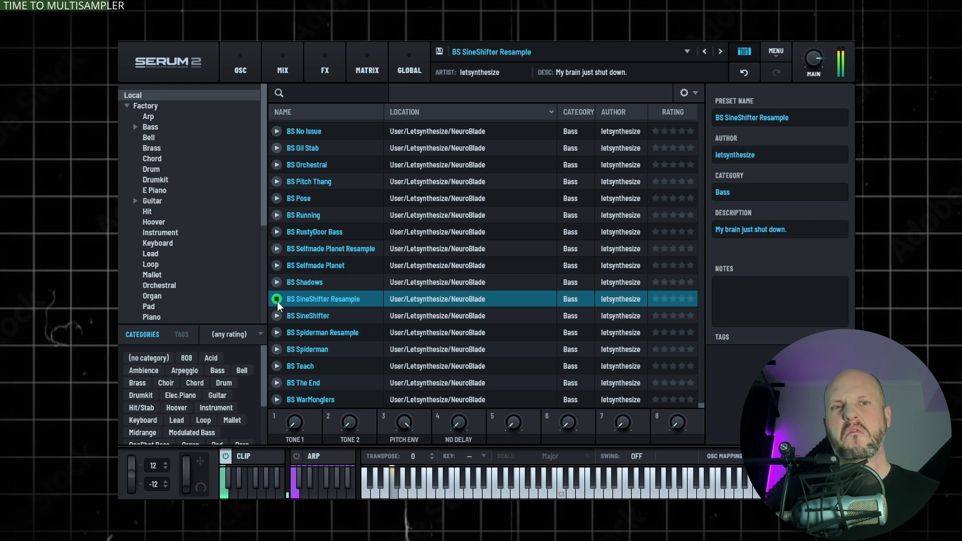
pyautogui.click(277, 333)
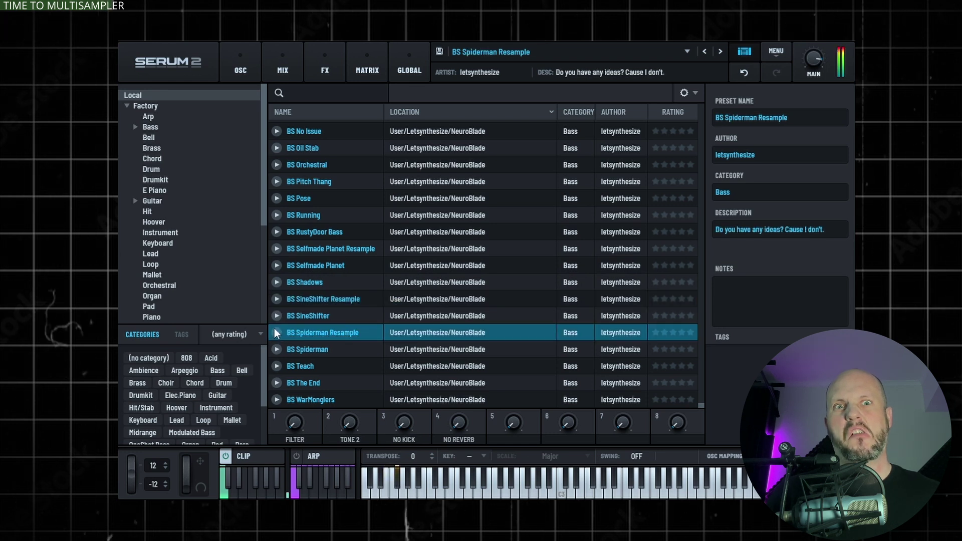
pyautogui.click(276, 350)
pyautogui.click(277, 383)
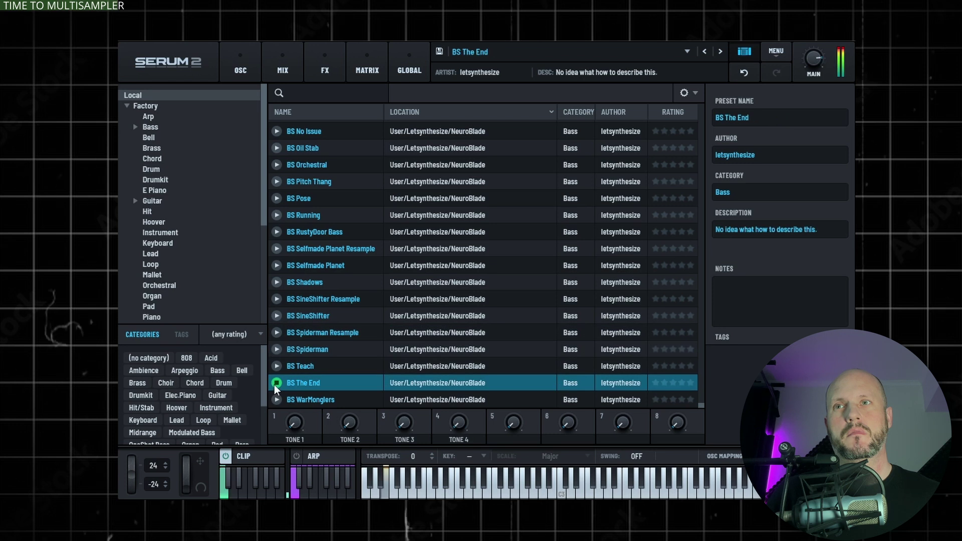
pyautogui.click(277, 400)
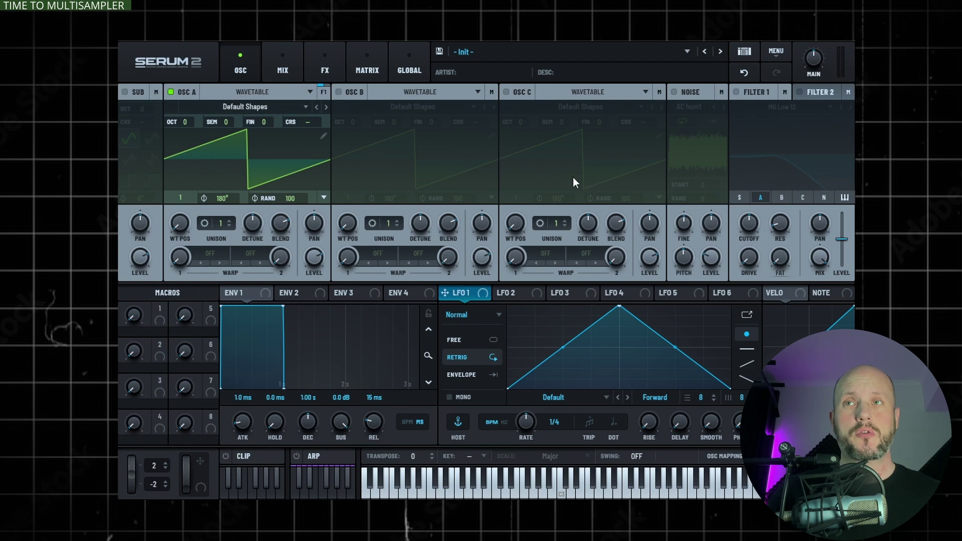
# Step: Program Clip 1 with five short bass notes, F0, E0, F0, F#0 and E0, across the bar and play it
pyautogui.click(243, 456)
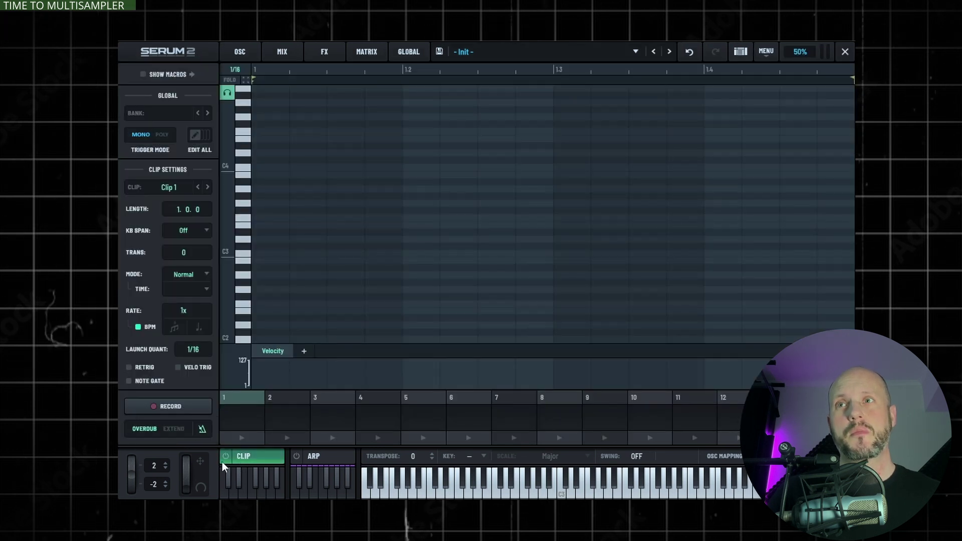
pyautogui.moveTo(233, 335); pyautogui.dragTo(254, 119)
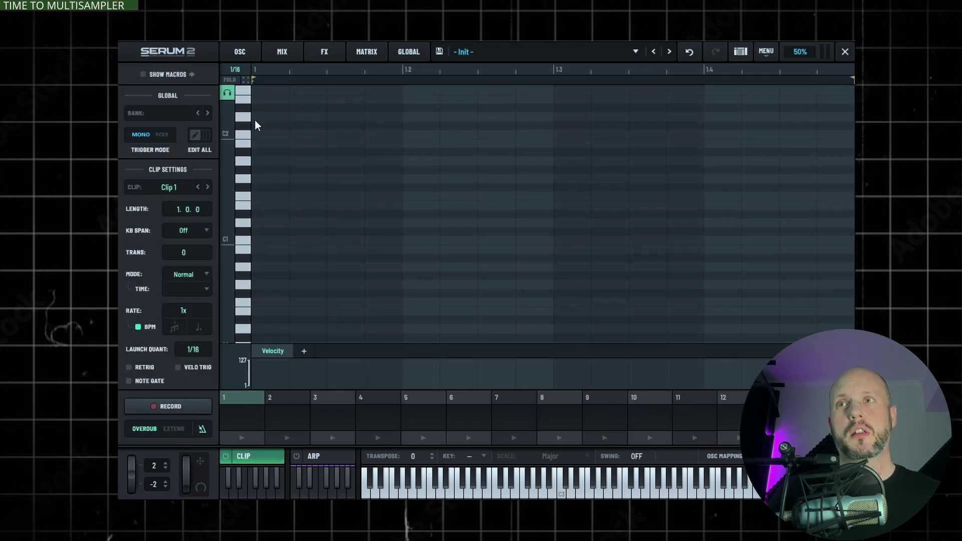
pyautogui.click(269, 302)
pyautogui.click(346, 311)
pyautogui.click(496, 302)
pyautogui.click(610, 293)
pyautogui.click(761, 310)
pyautogui.click(224, 489)
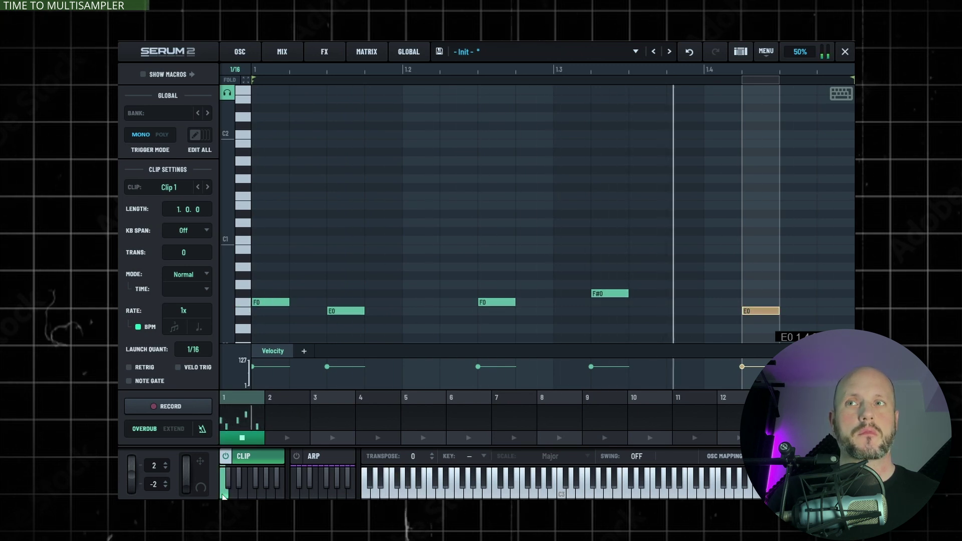
pyautogui.rightClick(230, 419)
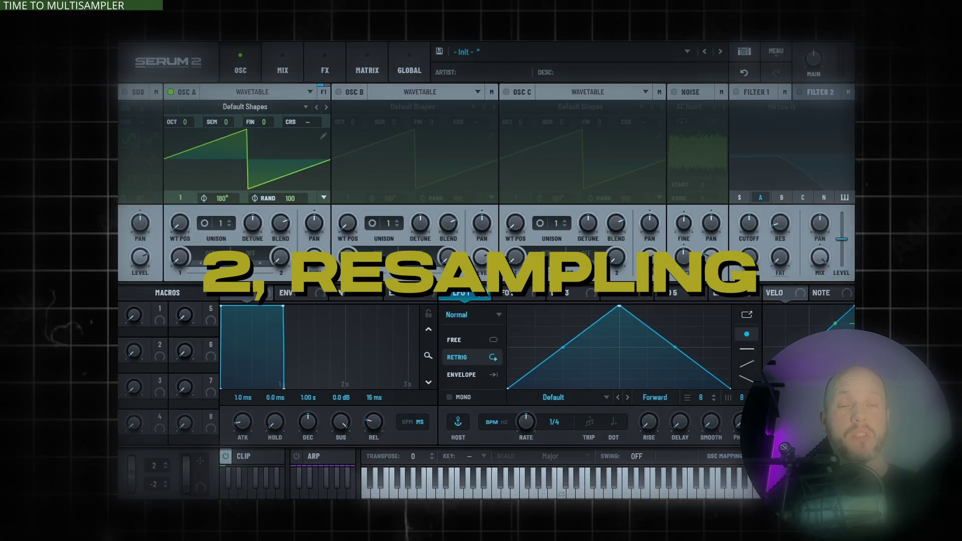
# Step: Load the BS No Issue preset from the Letsynthesize user presets and compare it with BS No Issue Resample by playing its clip
pyautogui.click(490, 52)
pyautogui.moveTo(496, 97)
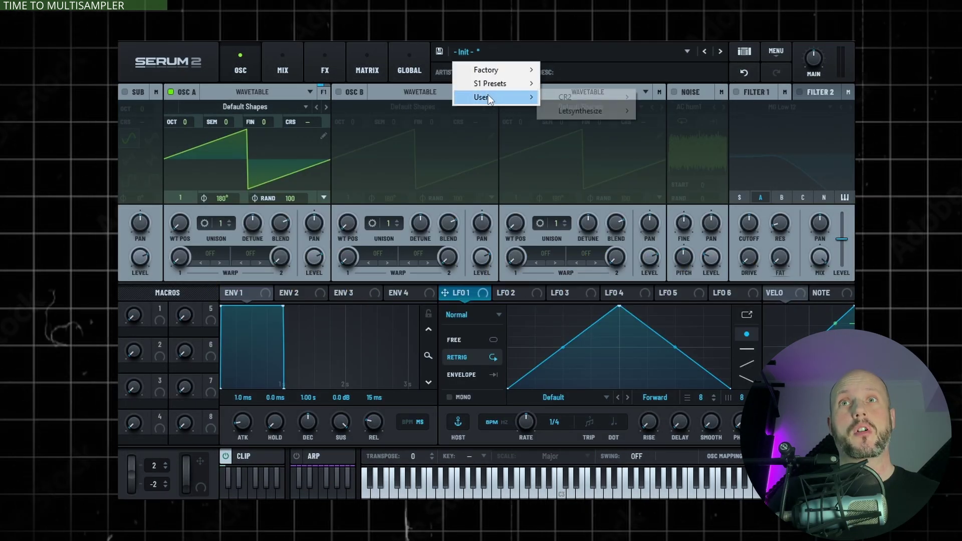
pyautogui.moveTo(581, 110)
pyautogui.moveTo(673, 114)
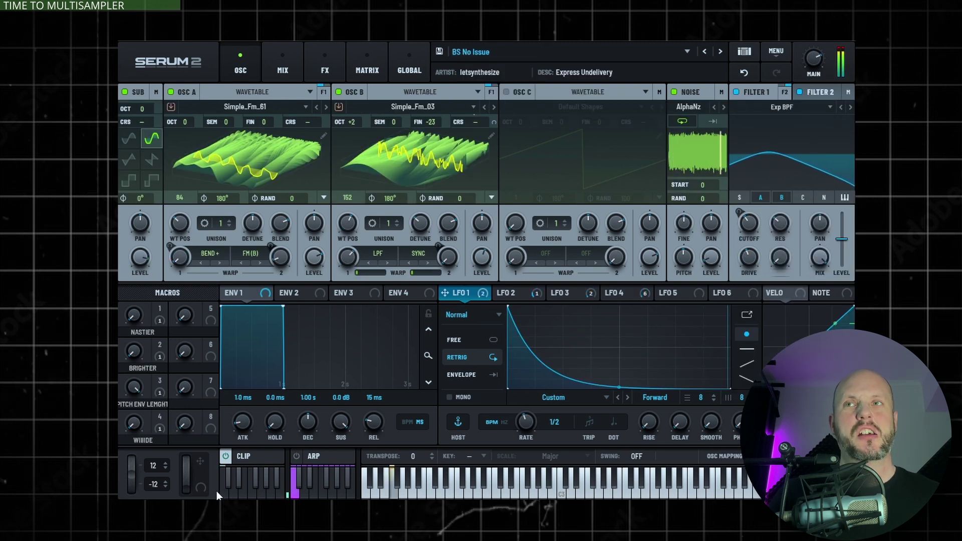
pyautogui.click(720, 51)
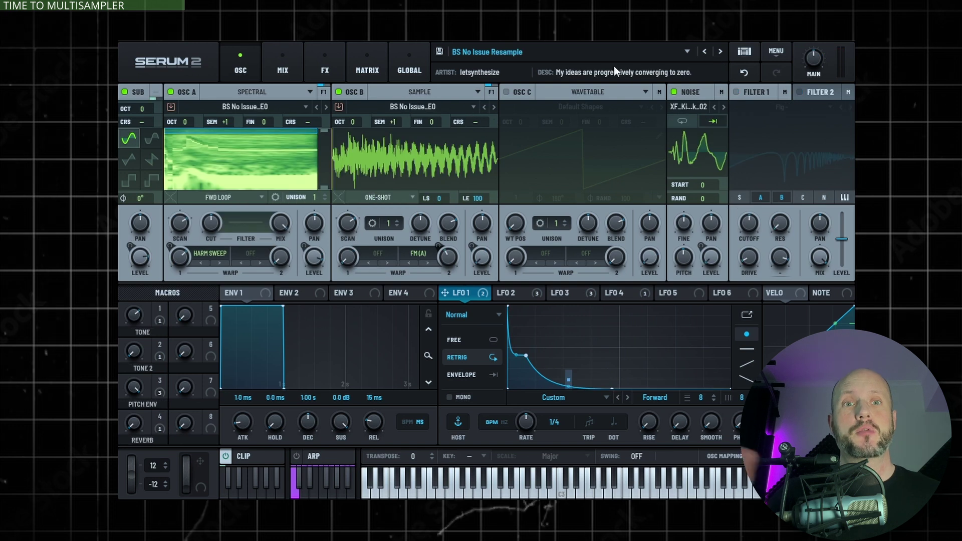
pyautogui.click(223, 493)
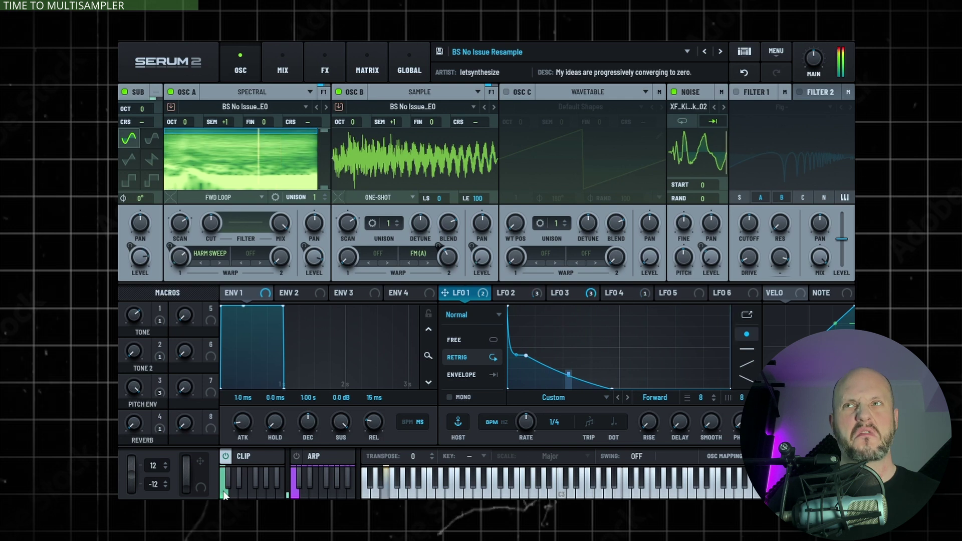
# Step: Switch oscillator A to Sample mode and to Granular mode in BS No Issue Resample
pyautogui.click(252, 92)
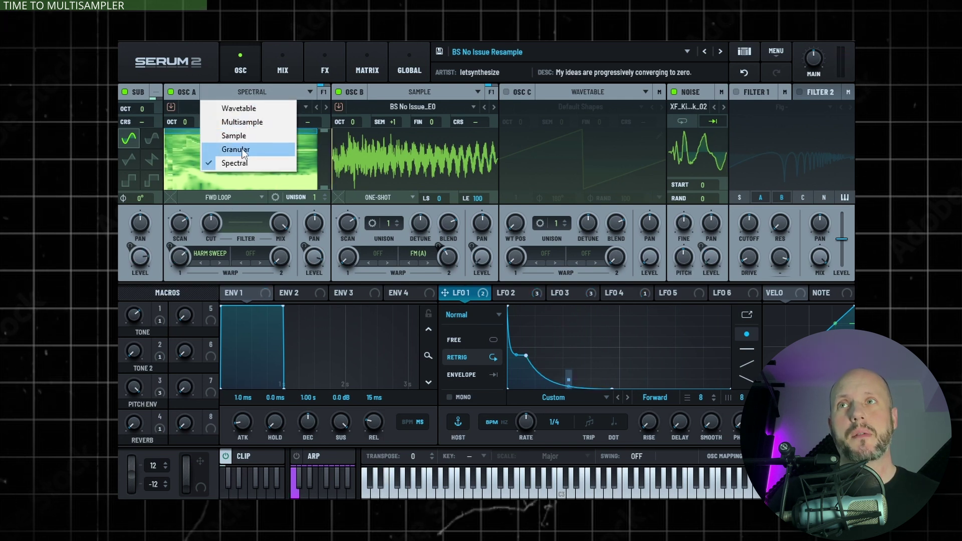
pyautogui.click(240, 135)
pyautogui.click(256, 92)
pyautogui.click(239, 149)
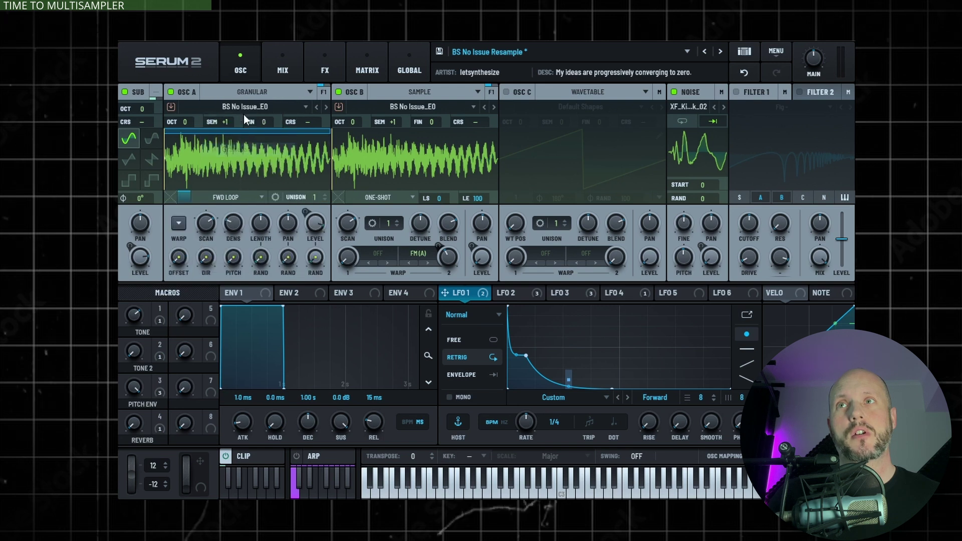
pyautogui.click(250, 93)
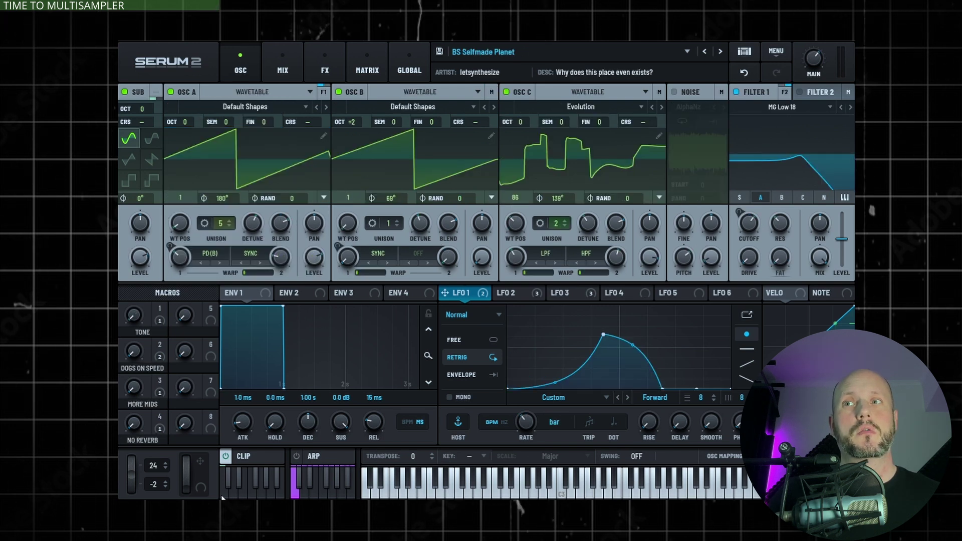
# Step: Compare the BS Selfmade Planet and BS Selfmade Planet Resample presets by playing the first clip in each
pyautogui.click(223, 497)
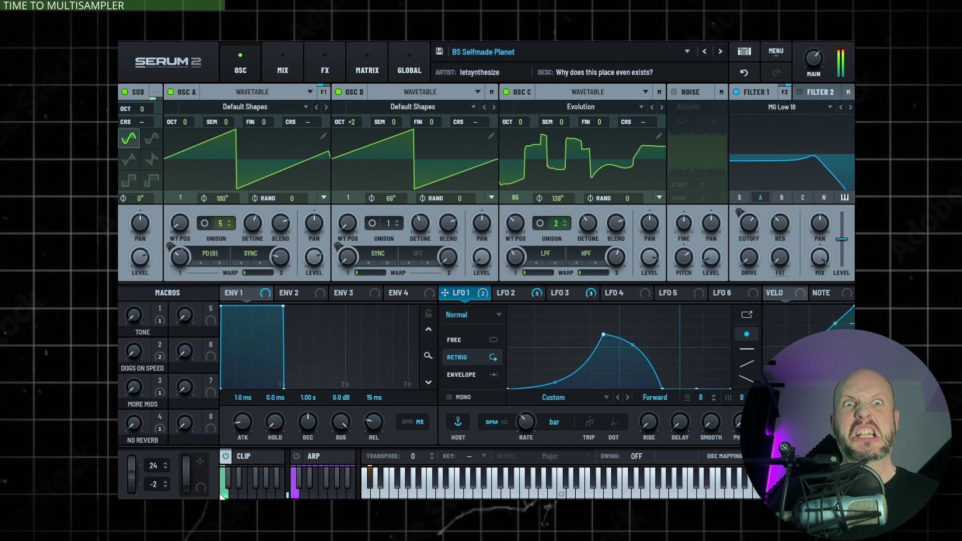
pyautogui.click(704, 51)
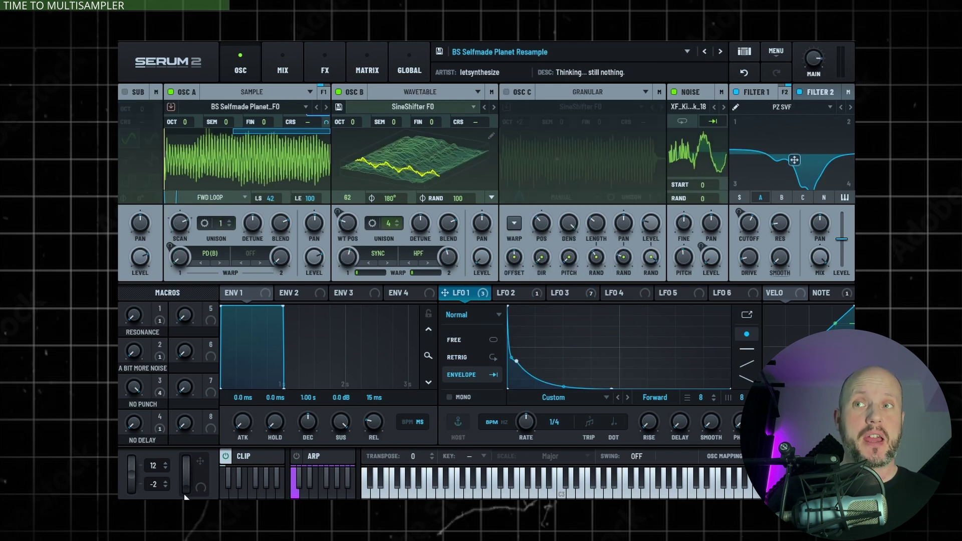
pyautogui.click(225, 496)
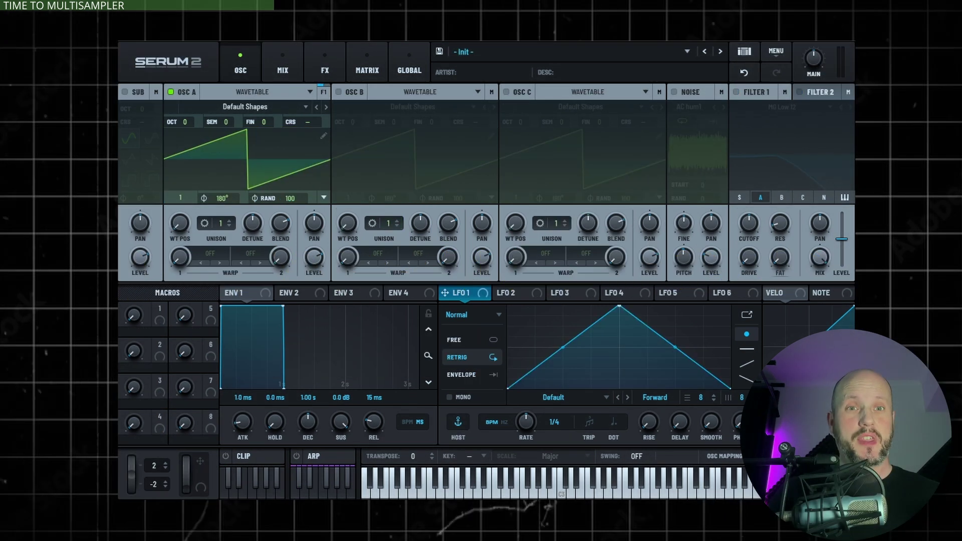
# Step: Enable oscillators B and C at wavetable positions 3 and 5, and swap oscillator C with oscillator A
pyautogui.click(337, 92)
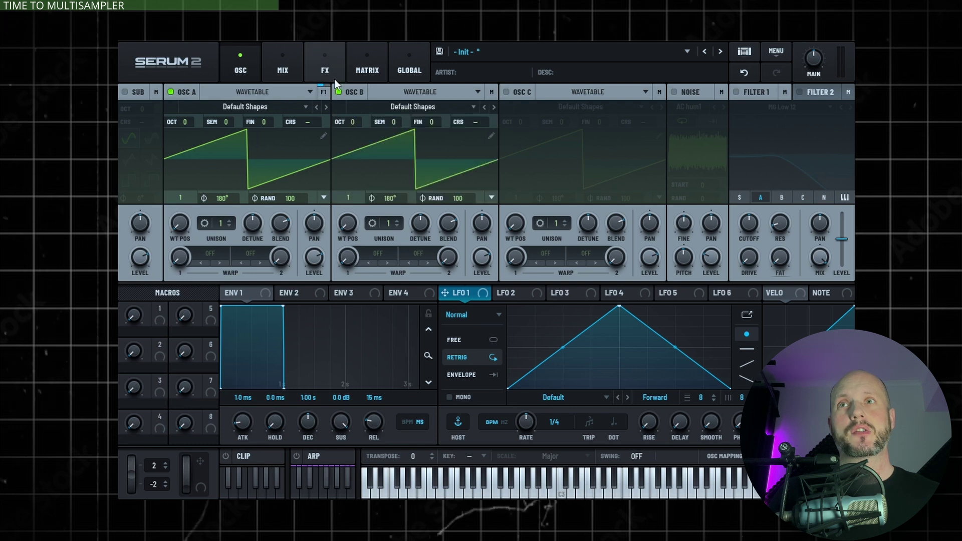
pyautogui.scroll(2, 368, 189)
pyautogui.click(506, 93)
pyautogui.scroll(4, 527, 162)
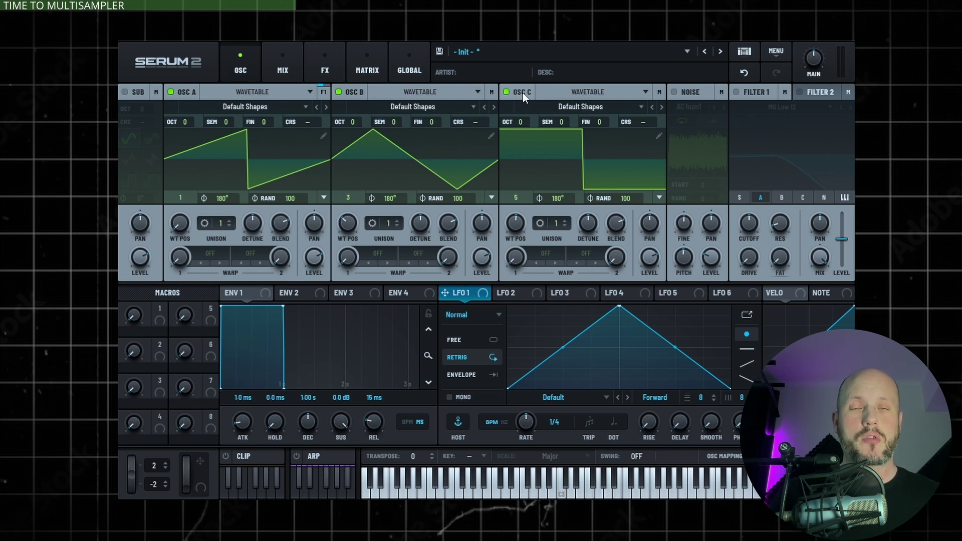
pyautogui.moveTo(522, 96); pyautogui.dragTo(188, 92)
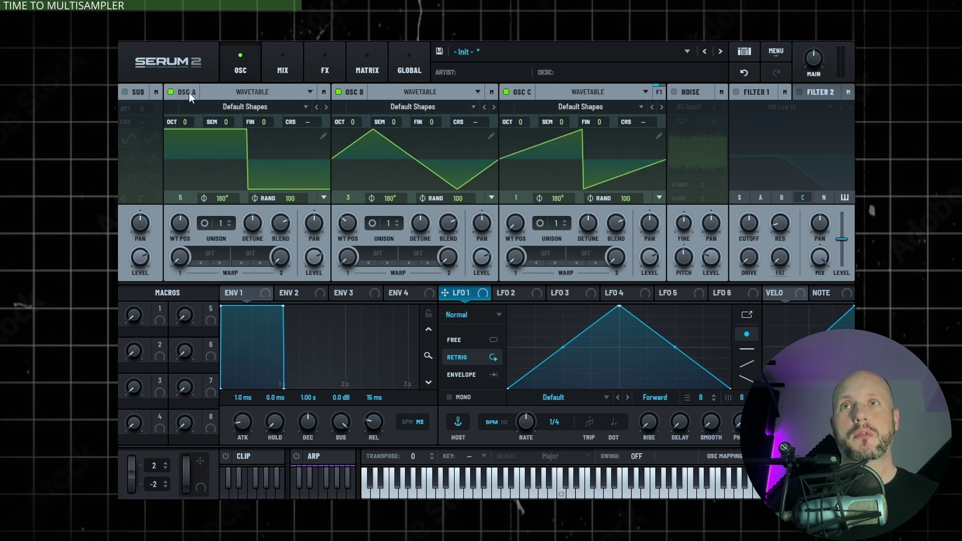
# Step: Swap the custom-shaped LFO 2 with LFO 1 and compare both LFO shapes
pyautogui.click(544, 398)
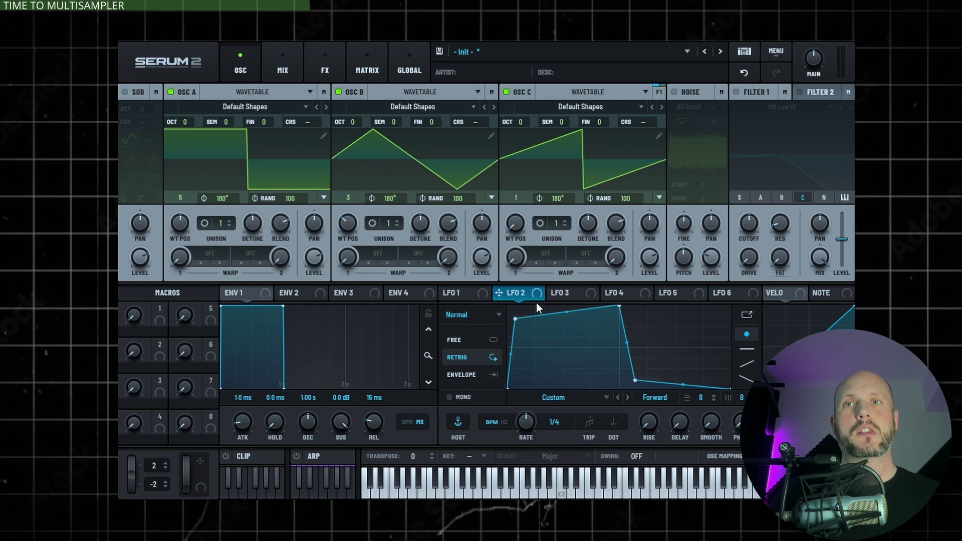
pyautogui.click(463, 290)
pyautogui.moveTo(519, 294); pyautogui.dragTo(473, 292)
pyautogui.click(514, 292)
pyautogui.click(454, 292)
pyautogui.click(514, 293)
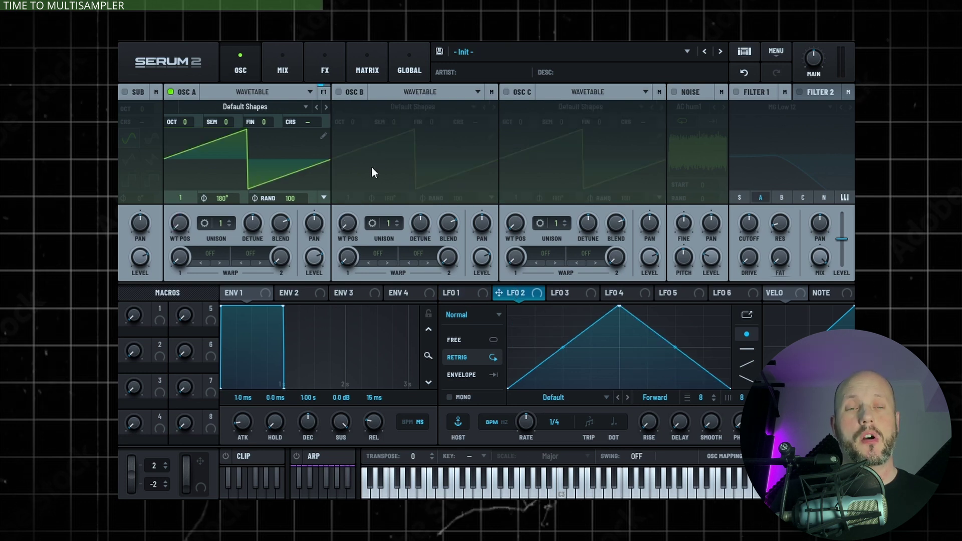
# Step: Enable oscillator B in the Init patch, set its wavetable position to 4, and copy it to oscillator C
pyautogui.click(363, 97)
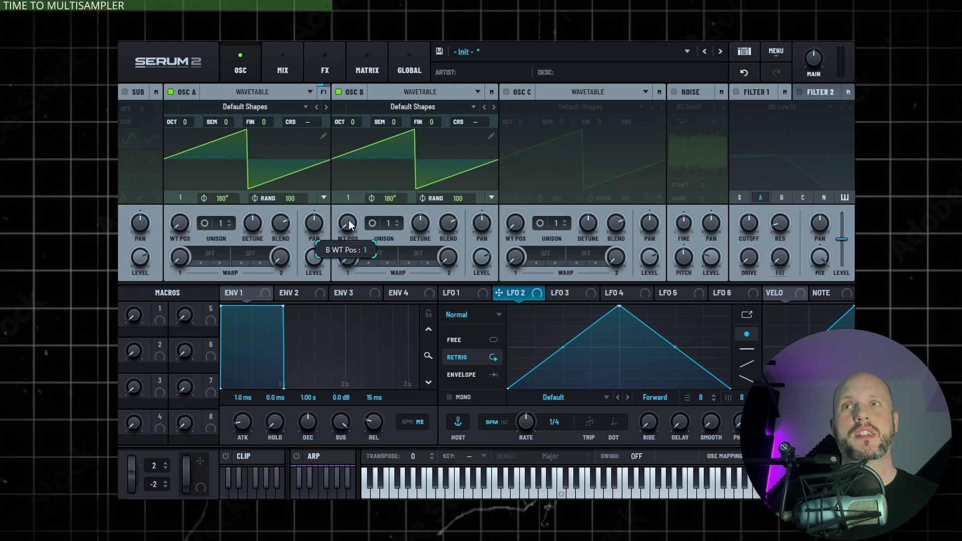
pyautogui.click(358, 90)
pyautogui.click(358, 90)
pyautogui.click(532, 93)
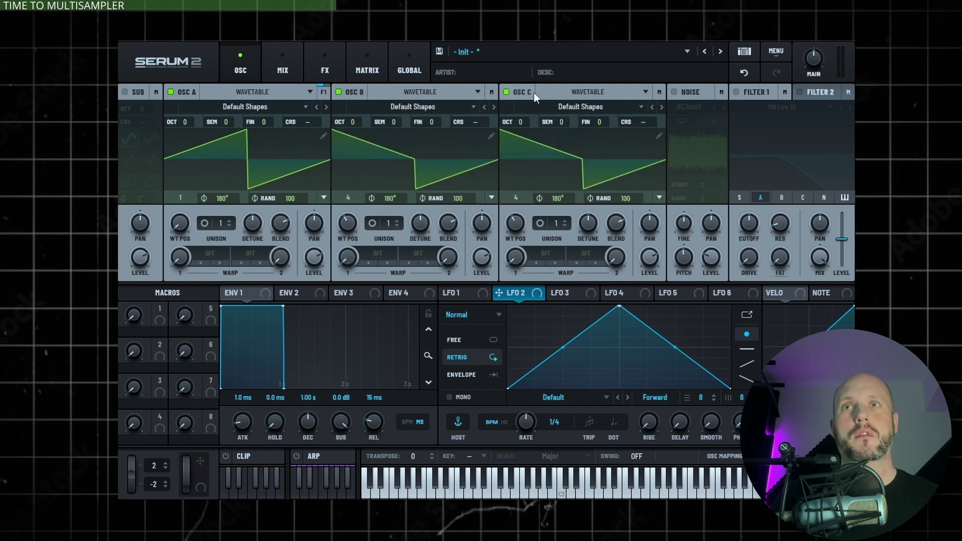
# Step: Reshape LFO 1 by lowering its peak point and copy the LFO to LFO 2
pyautogui.click(456, 293)
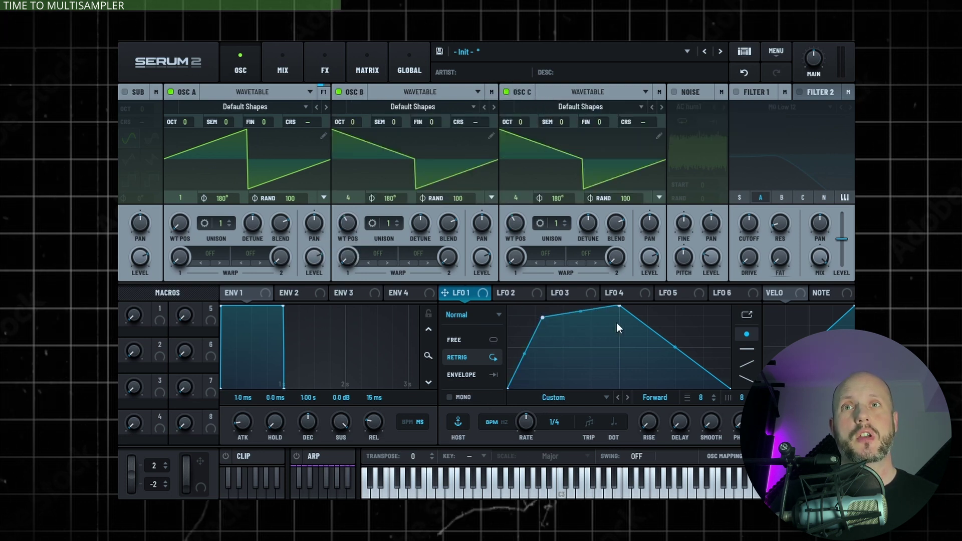
pyautogui.moveTo(617, 307); pyautogui.dragTo(567, 374)
pyautogui.moveTo(445, 293); pyautogui.dragTo(516, 294)
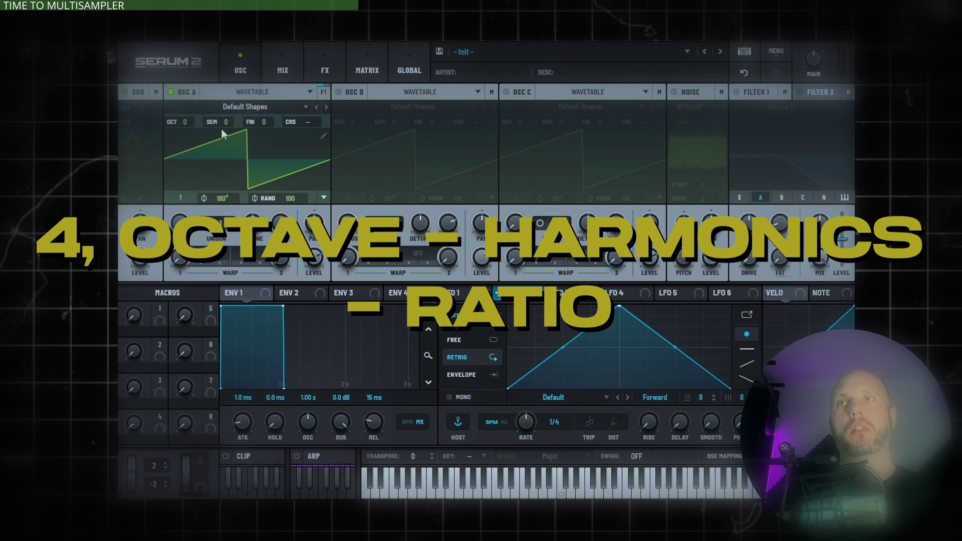
# Step: Review the Semitones, Harmonics and Ratio pitch modes of oscillator A and raise its octave to +4
pyautogui.rightClick(185, 121)
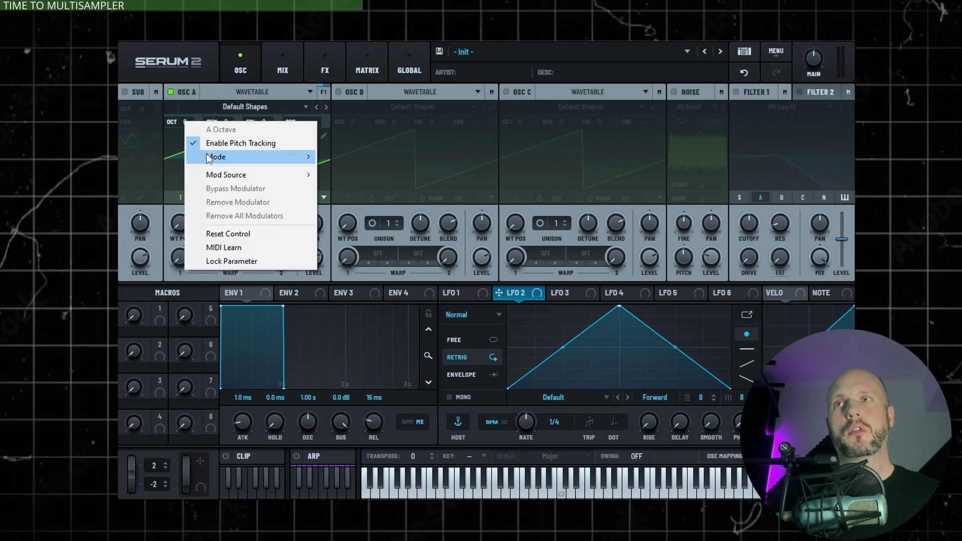
pyautogui.moveTo(207, 157)
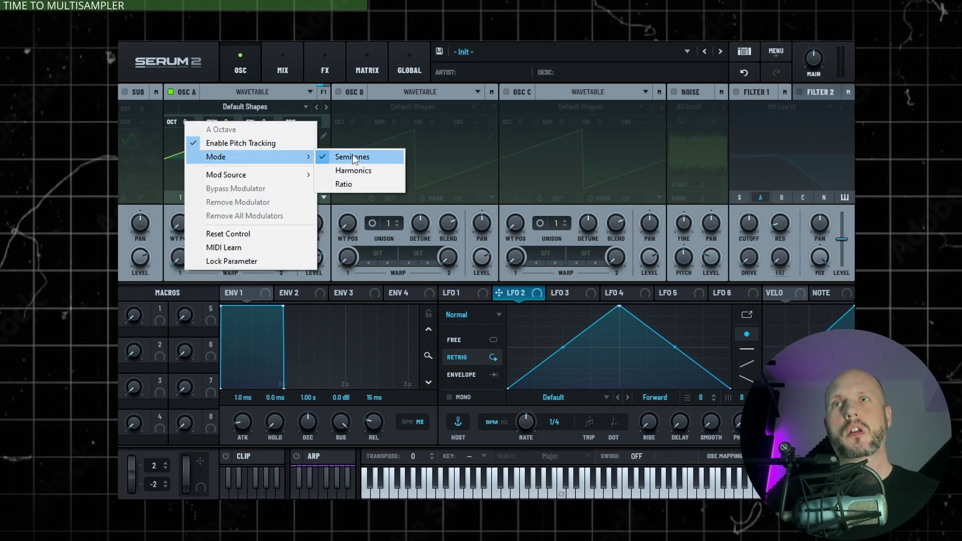
pyautogui.click(354, 170)
pyautogui.rightClick(189, 121)
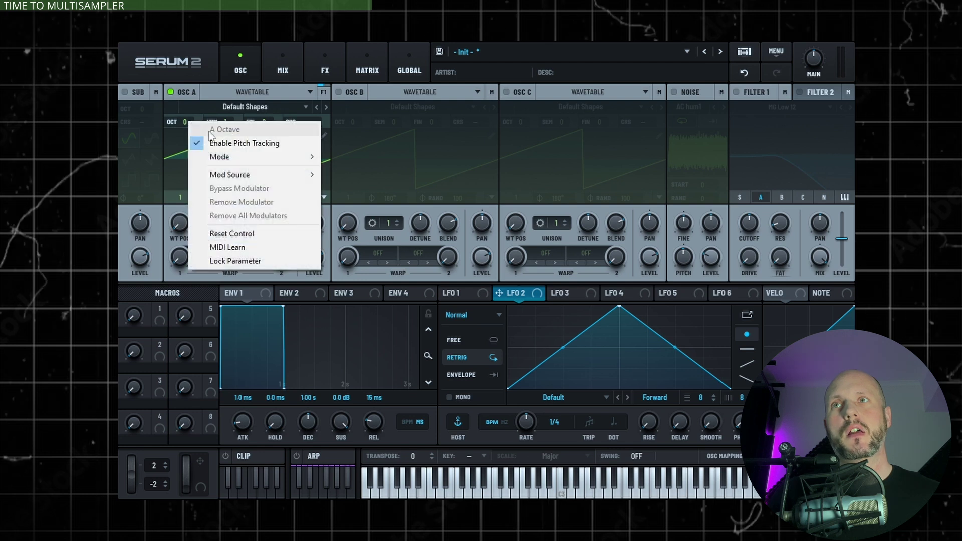
pyautogui.moveTo(225, 157)
pyautogui.click(360, 184)
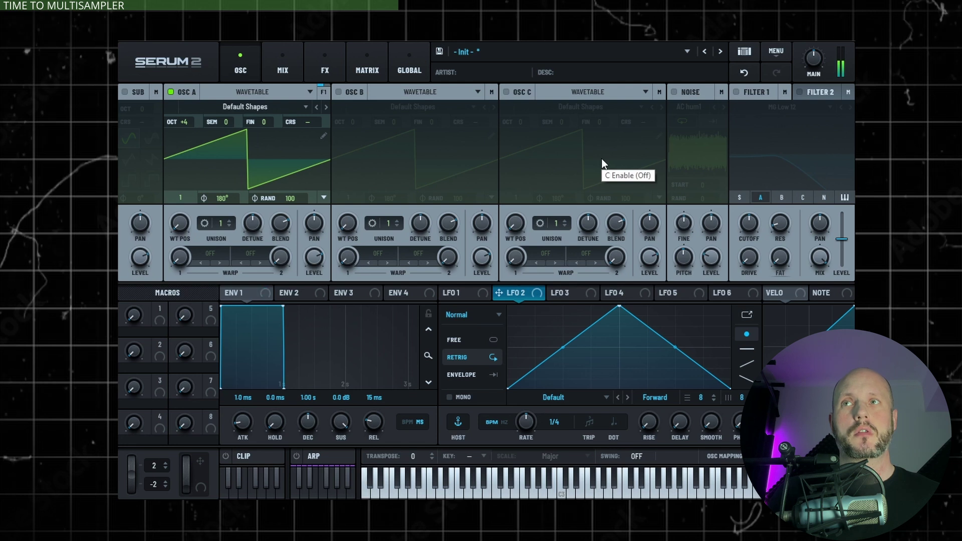
# Step: Set oscillator A's pitch mode to Ratio and adjust its ratio value
pyautogui.rightClick(183, 124)
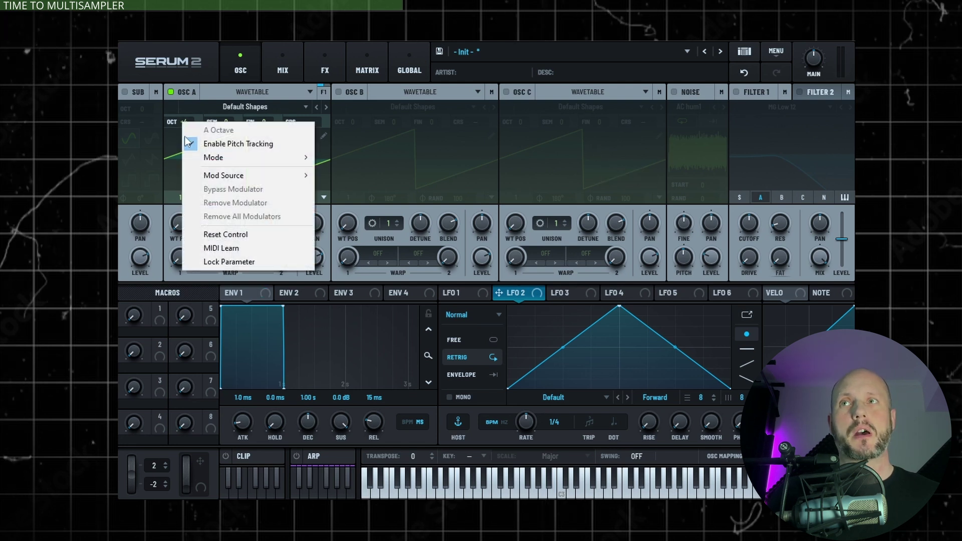
pyautogui.moveTo(207, 158)
pyautogui.click(358, 185)
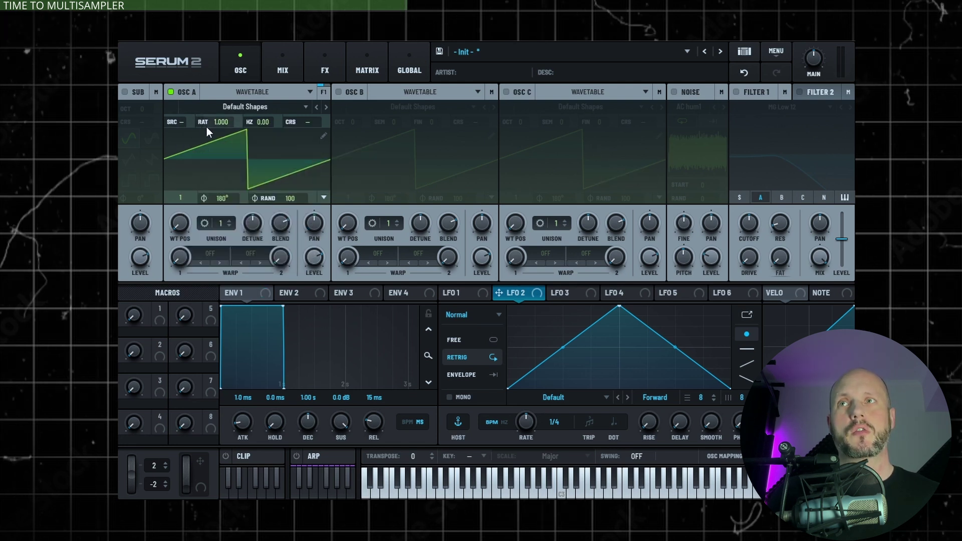
pyautogui.moveTo(221, 122); pyautogui.dragTo(242, 132)
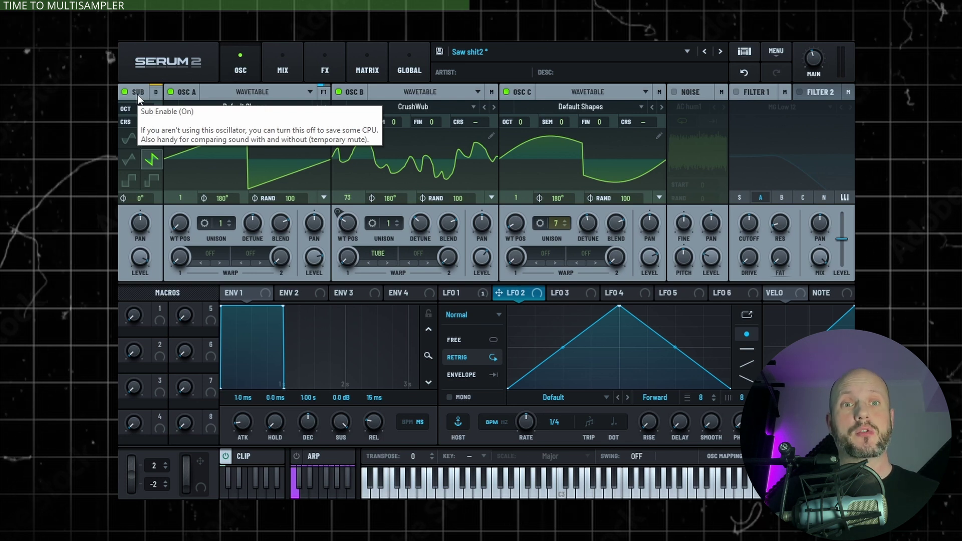
# Step: Compare the Saw shit2 patch with the sub oscillator off and on by playing the first clip each time
pyautogui.click(124, 92)
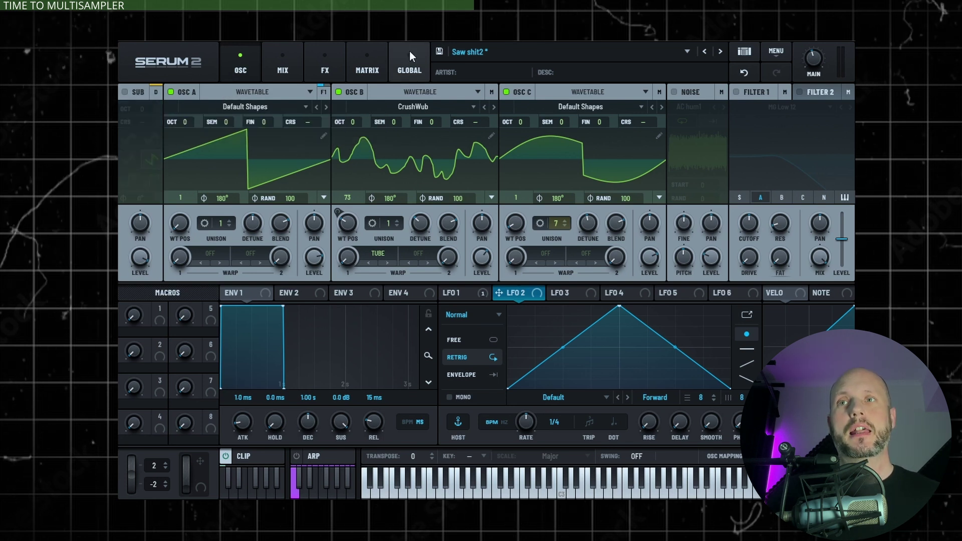
pyautogui.click(224, 494)
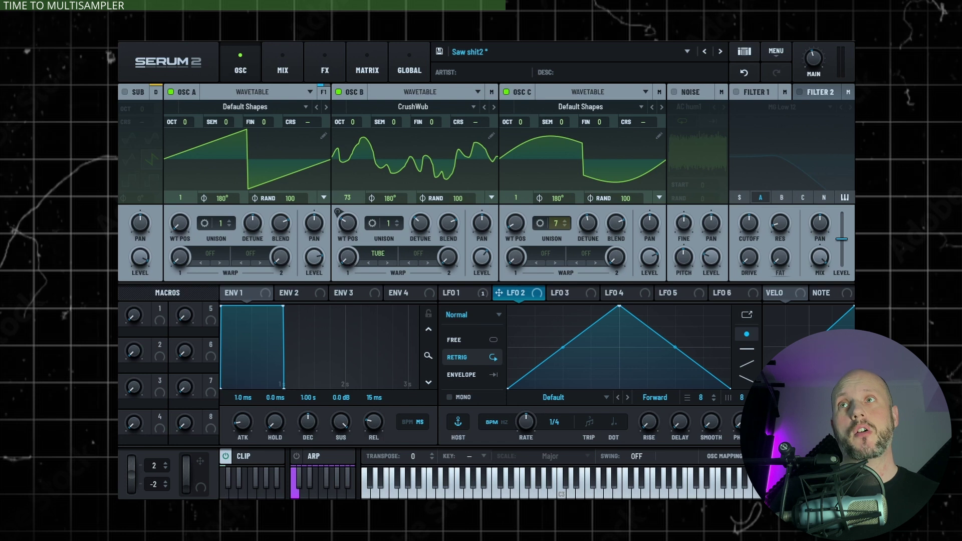
pyautogui.click(125, 92)
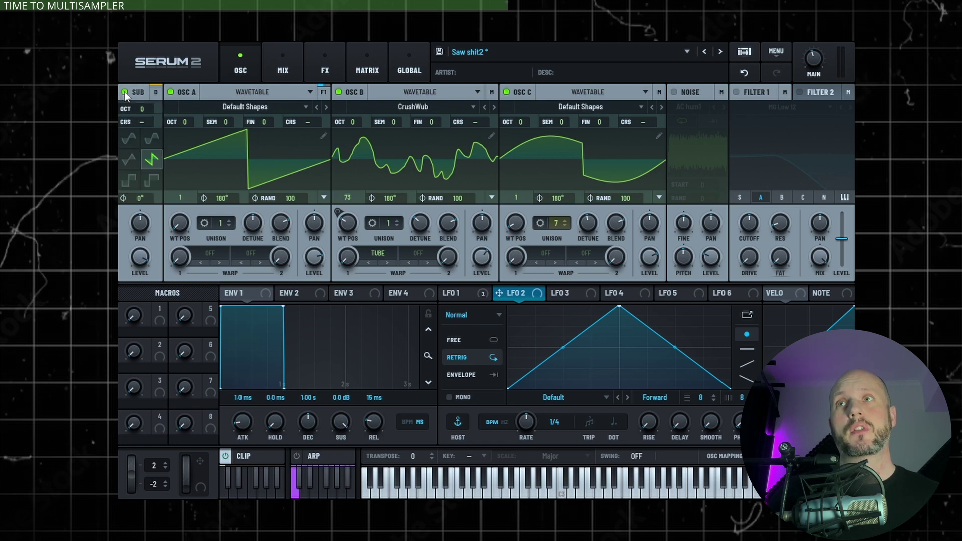
pyautogui.click(224, 491)
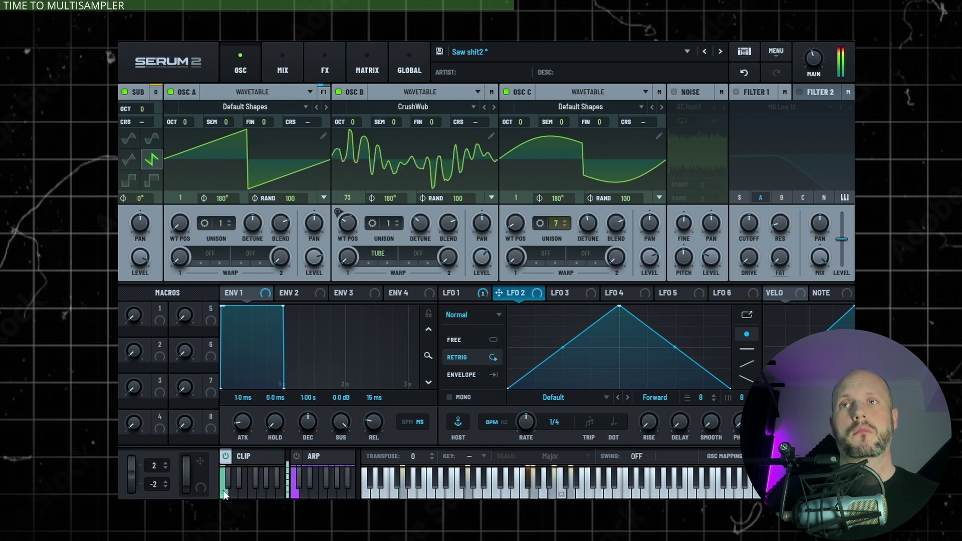
pyautogui.click(224, 486)
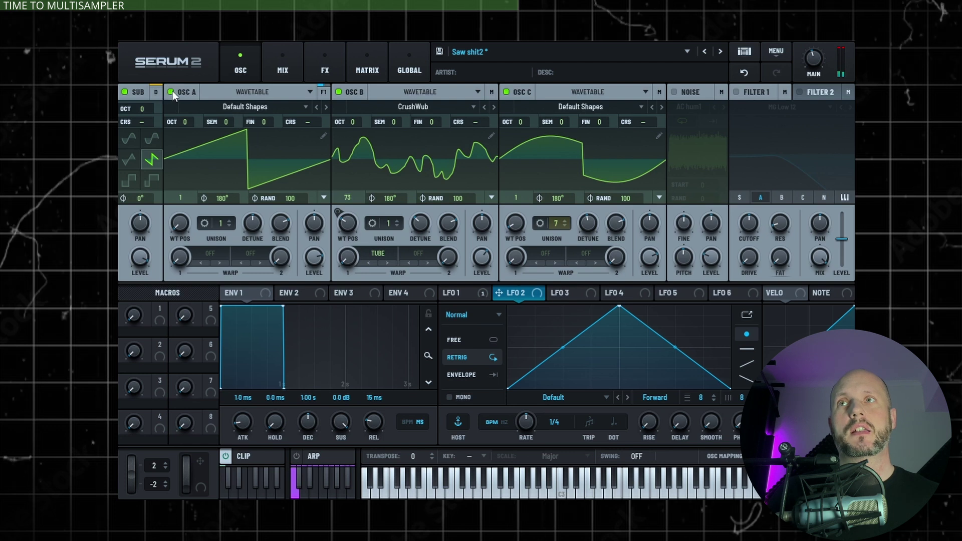
# Step: Disable oscillators A, B and C and play the first clip with only the sub oscillator
pyautogui.click(170, 92)
pyautogui.click(338, 92)
pyautogui.click(506, 92)
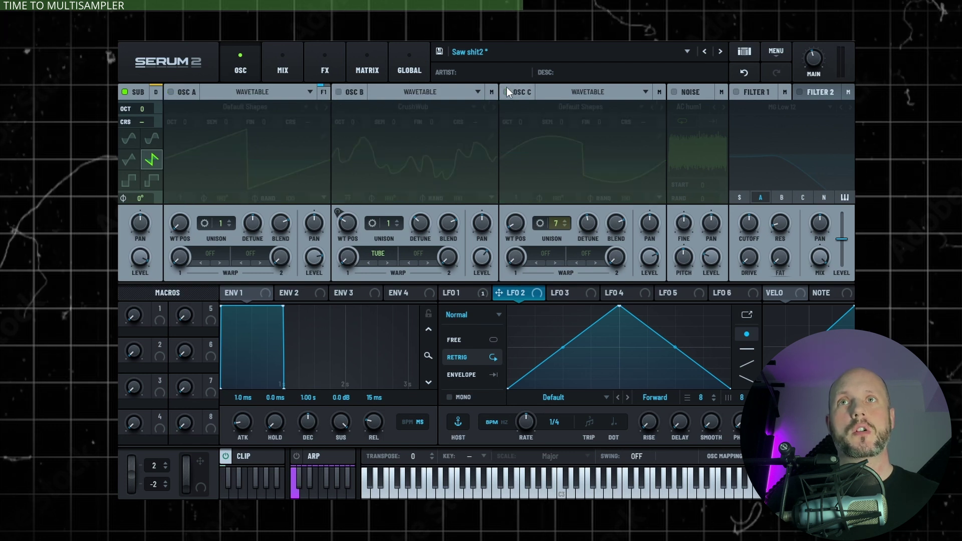
pyautogui.click(222, 491)
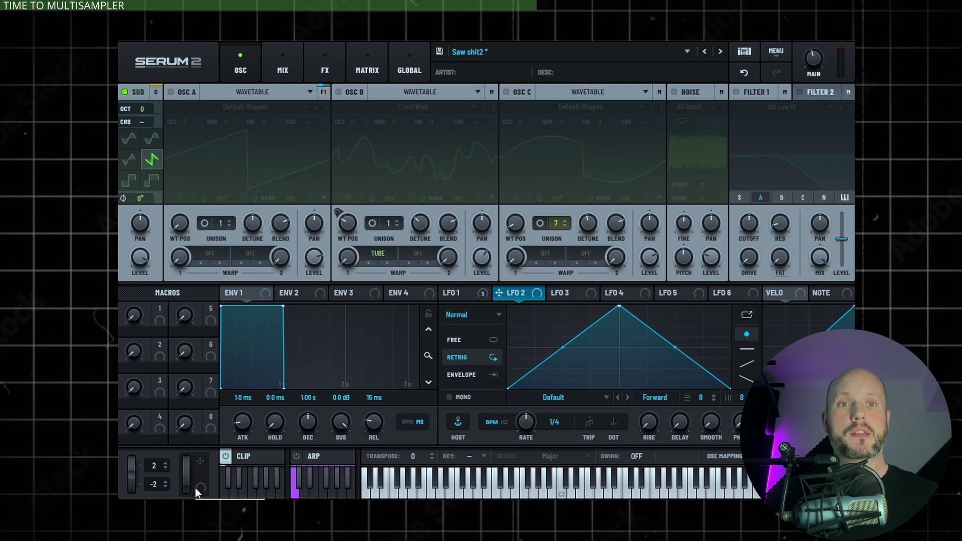
# Step: Map the sub oscillator to keys below C1 and oscillators A, B and C to C1 and above
pyautogui.click(725, 456)
pyautogui.moveTo(844, 196); pyautogui.dragTo(386, 195)
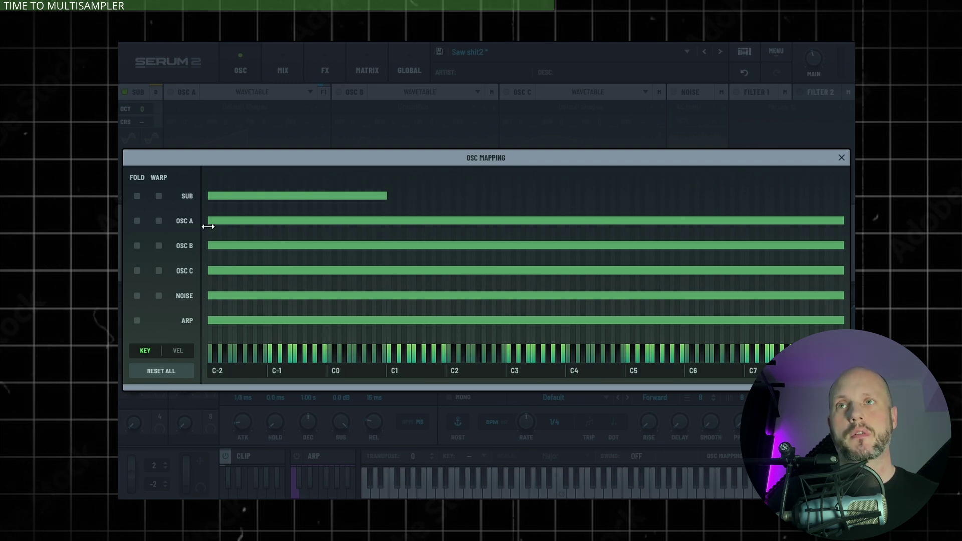
pyautogui.moveTo(209, 221); pyautogui.dragTo(386, 221)
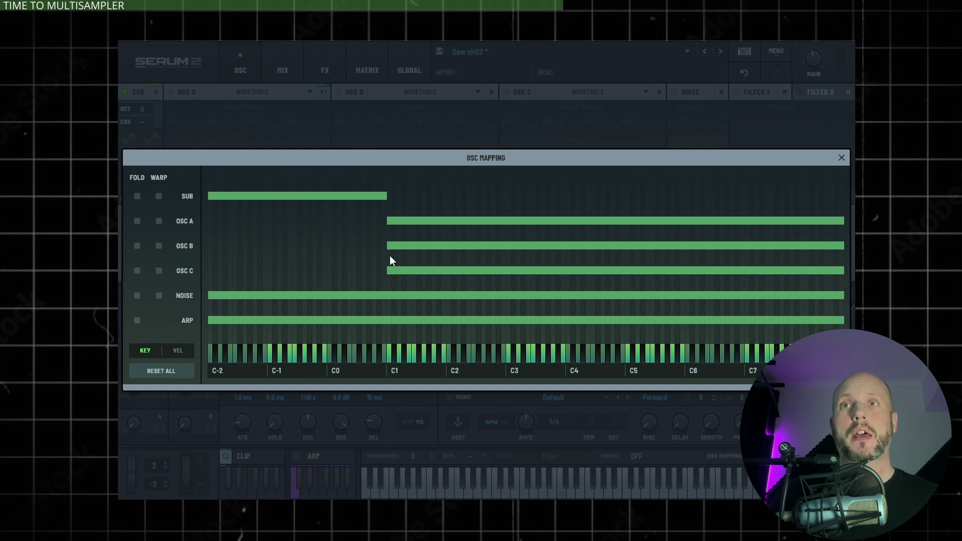
pyautogui.click(842, 158)
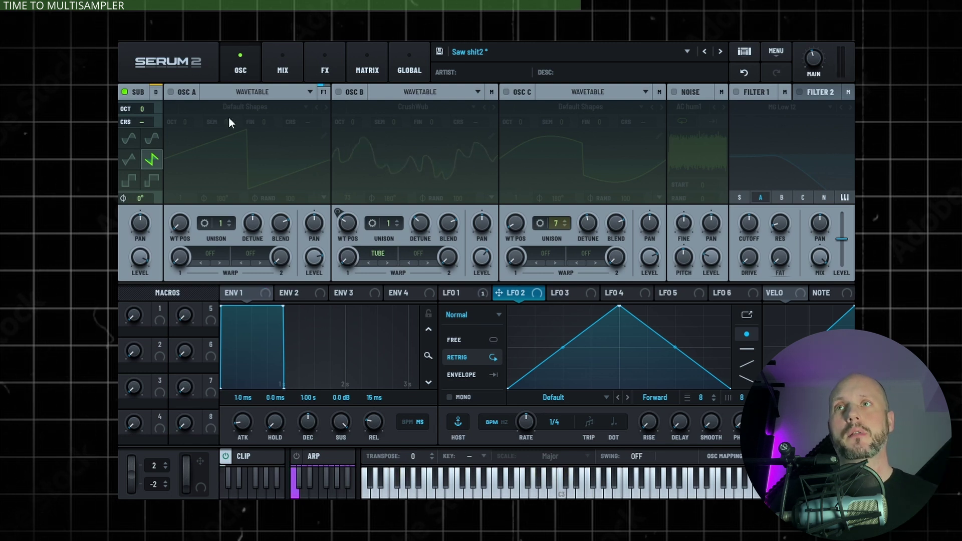
# Step: Re-enable oscillators A, B and C and play the first clip with the split key mapping
pyautogui.click(170, 92)
pyautogui.click(338, 92)
pyautogui.click(506, 92)
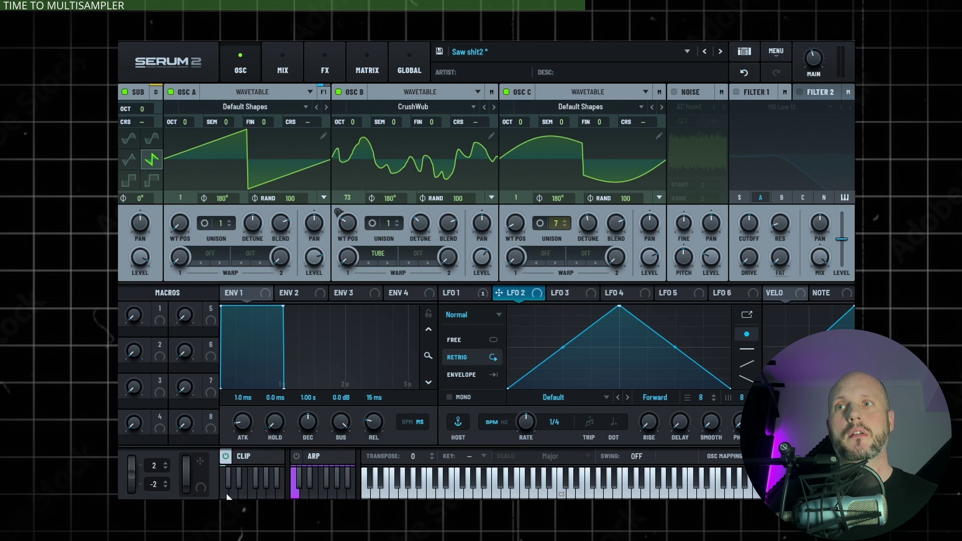
pyautogui.click(228, 494)
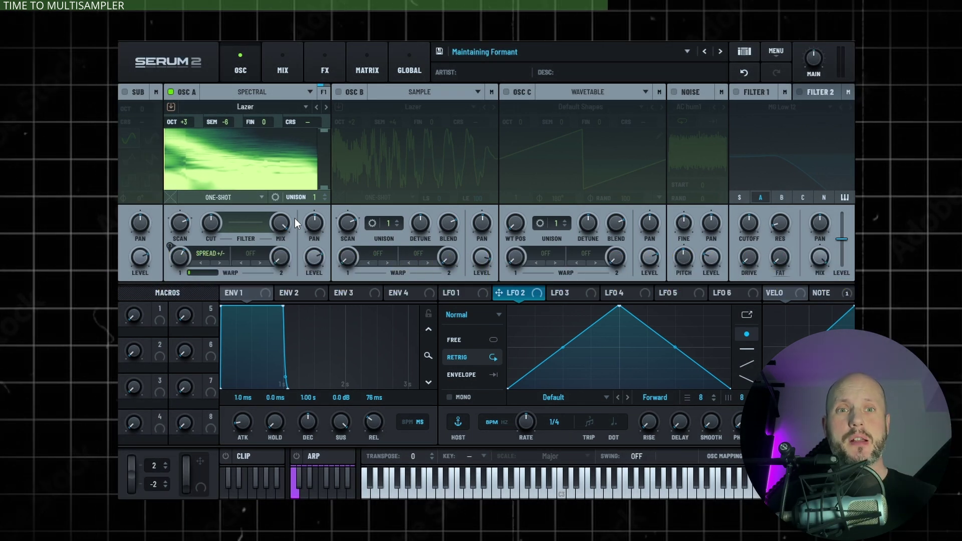
# Step: Switch oscillator A to Sample mode in the Maintaining Formant preset
pyautogui.click(252, 92)
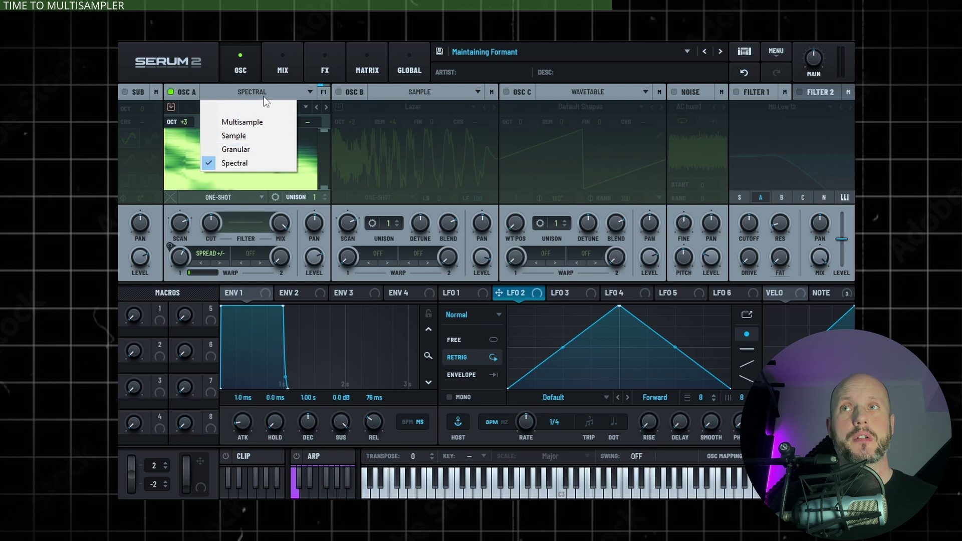
pyautogui.click(264, 95)
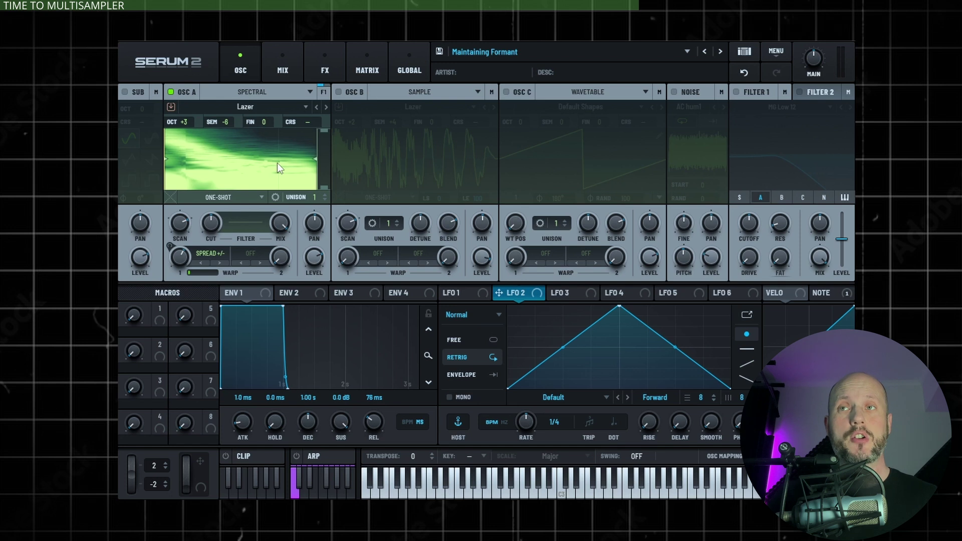
pyautogui.click(251, 89)
pyautogui.click(248, 136)
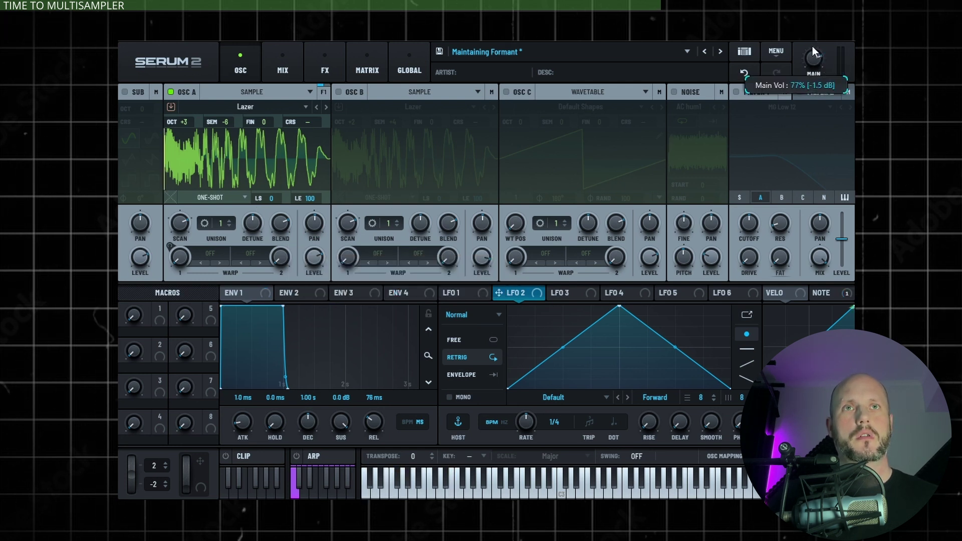
pyautogui.click(254, 109)
pyautogui.click(246, 151)
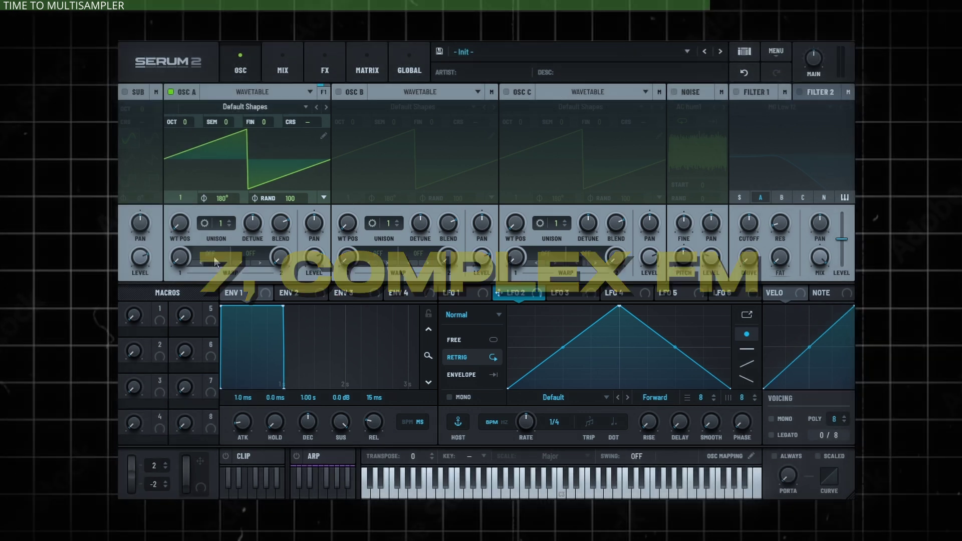
# Step: Set oscillator A's first warp mode to PD (Self) in the Init patch and raise its warp amount
pyautogui.click(202, 255)
pyautogui.click(303, 362)
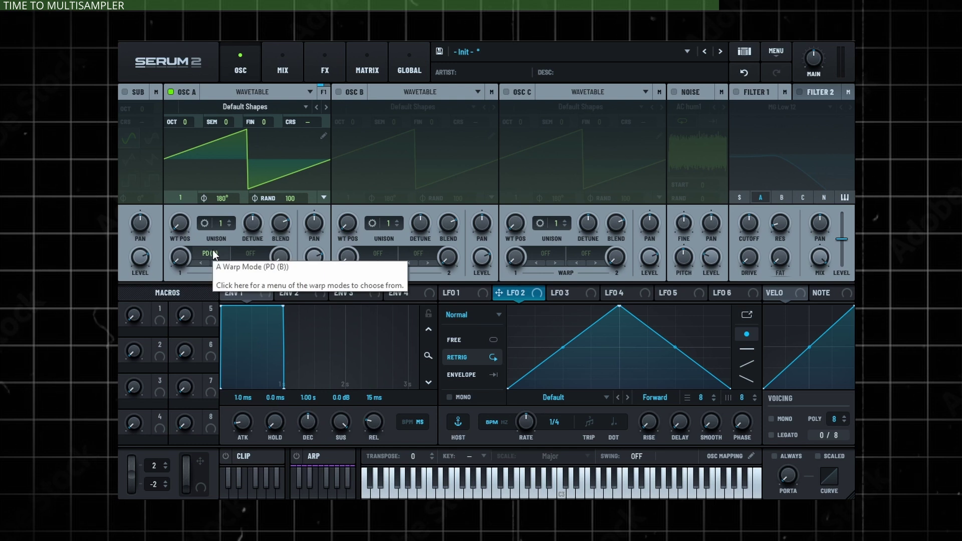
pyautogui.scroll(1, 212, 253)
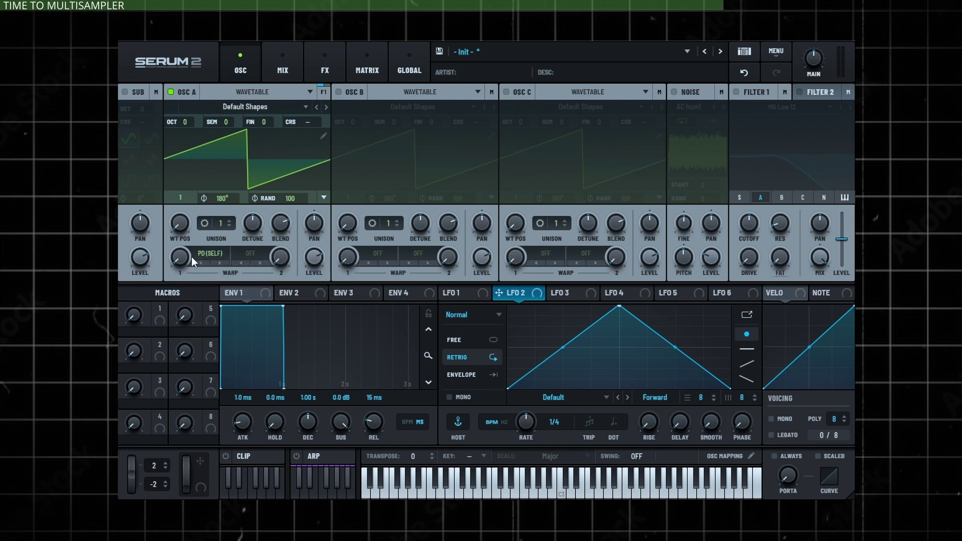
pyautogui.moveTo(183, 260); pyautogui.dragTo(198, 233)
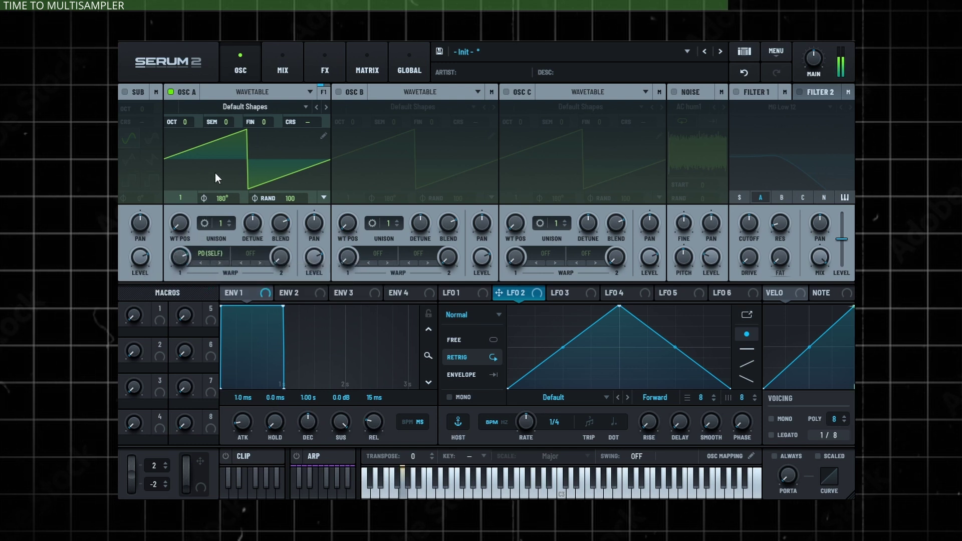
# Step: Enable oscillator B and set its first warp mode to PD (A)
pyautogui.scroll(5, 191, 239)
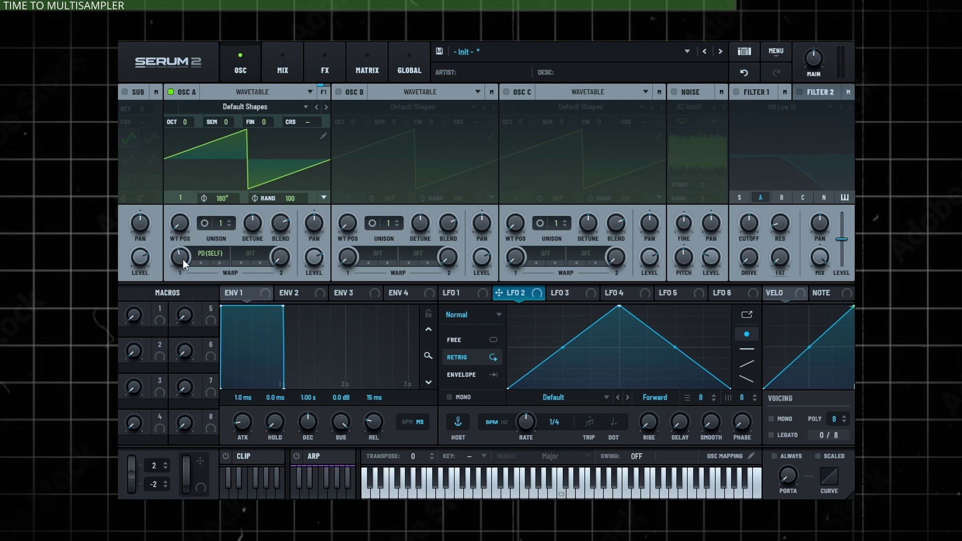
pyautogui.scroll(-2, 182, 260)
pyautogui.click(339, 92)
pyautogui.click(378, 253)
pyautogui.moveTo(401, 349)
pyautogui.click(484, 350)
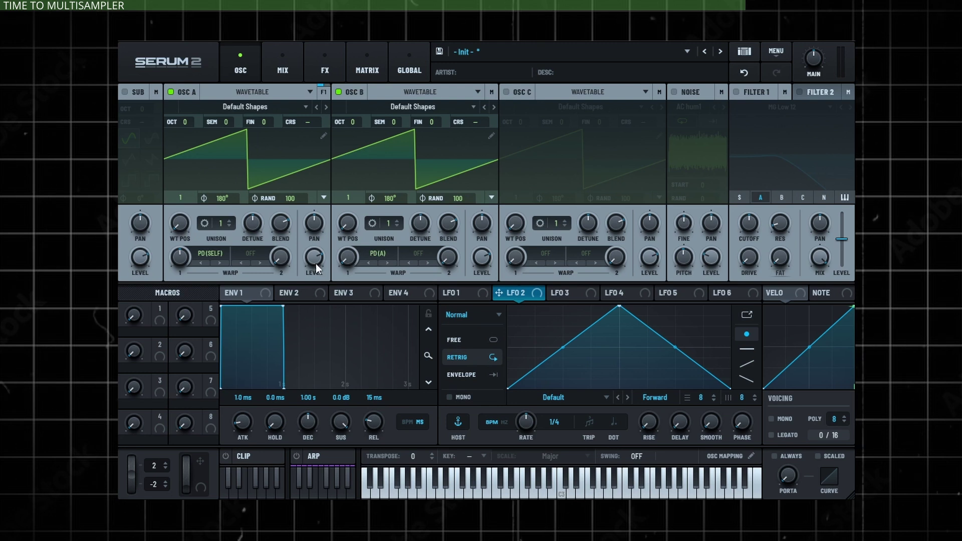
# Step: Raise the first warp amount of oscillator B and then of oscillator A while notes play
pyautogui.moveTo(355, 263); pyautogui.dragTo(358, 227)
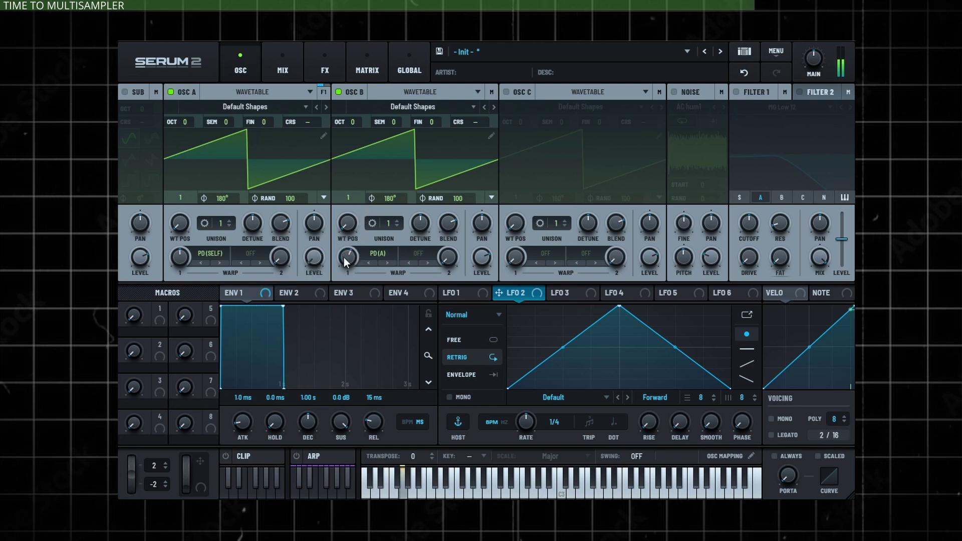
pyautogui.moveTo(344, 258); pyautogui.dragTo(353, 242)
pyautogui.moveTo(178, 243); pyautogui.dragTo(185, 203)
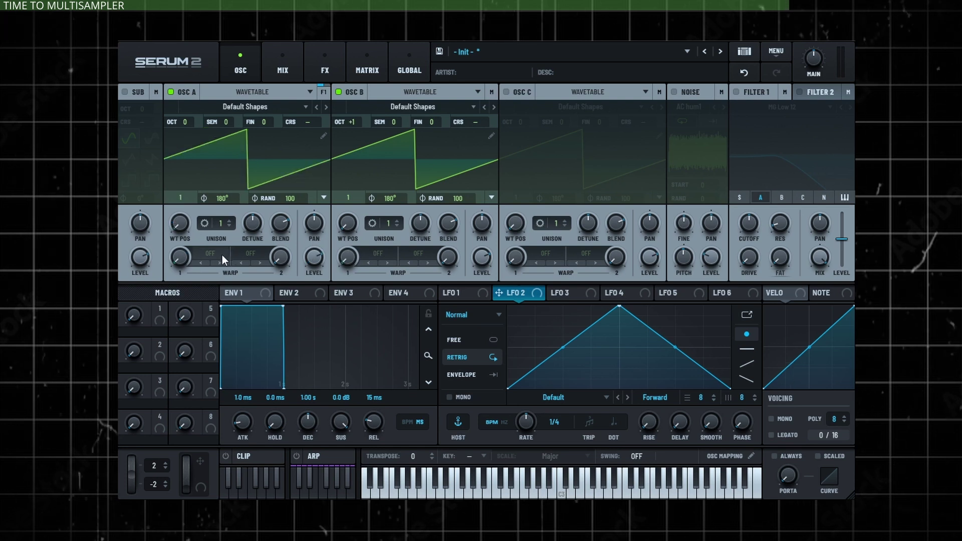
# Step: Set oscillator A's first warp mode to PD (B) and its warp amount to about 70%
pyautogui.click(221, 254)
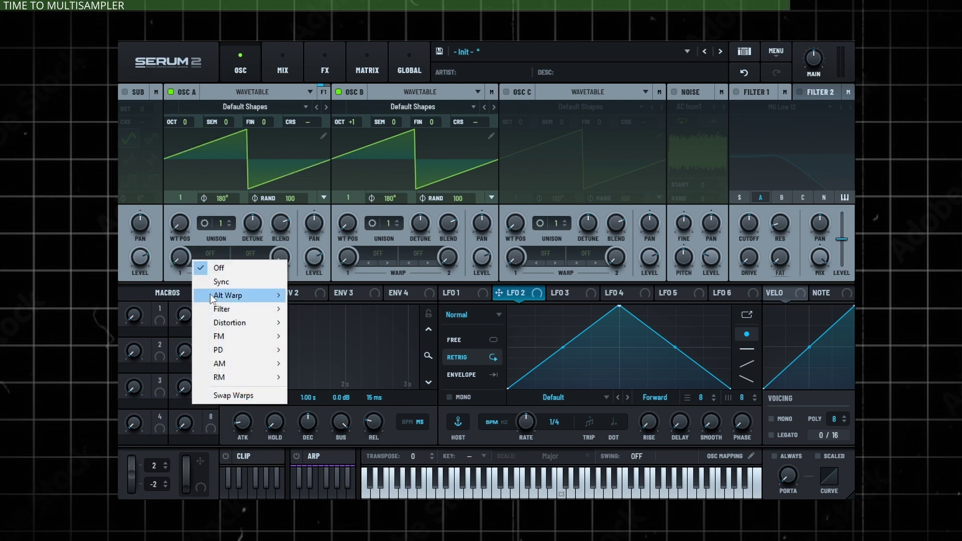
pyautogui.click(326, 369)
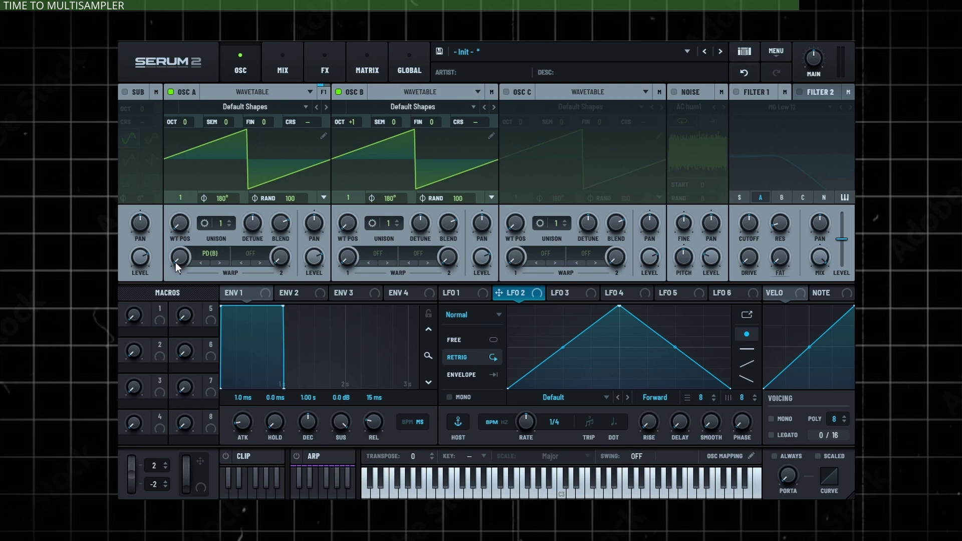
pyautogui.moveTo(179, 259); pyautogui.dragTo(186, 235)
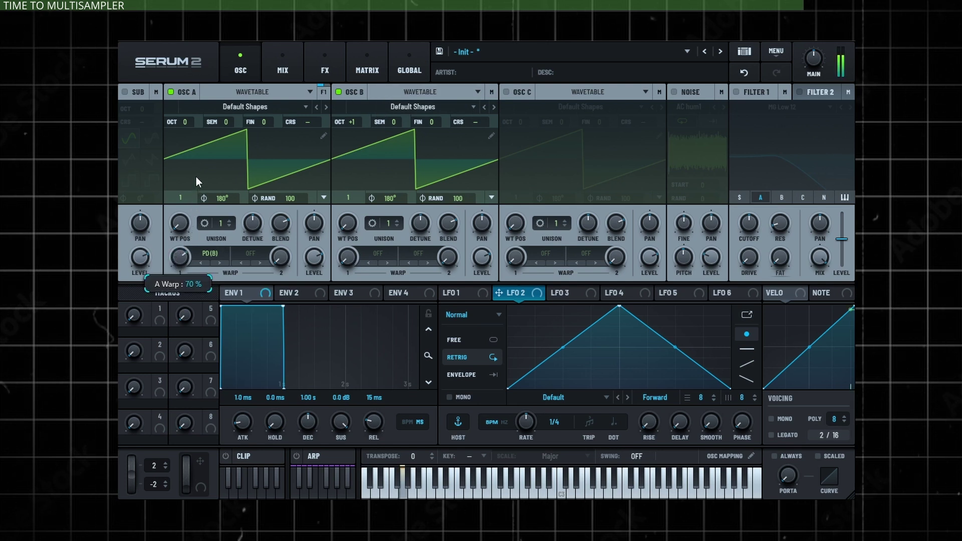
# Step: Set oscillator B's first warp mode to PD (A) and raise its warp amount
pyautogui.click(372, 254)
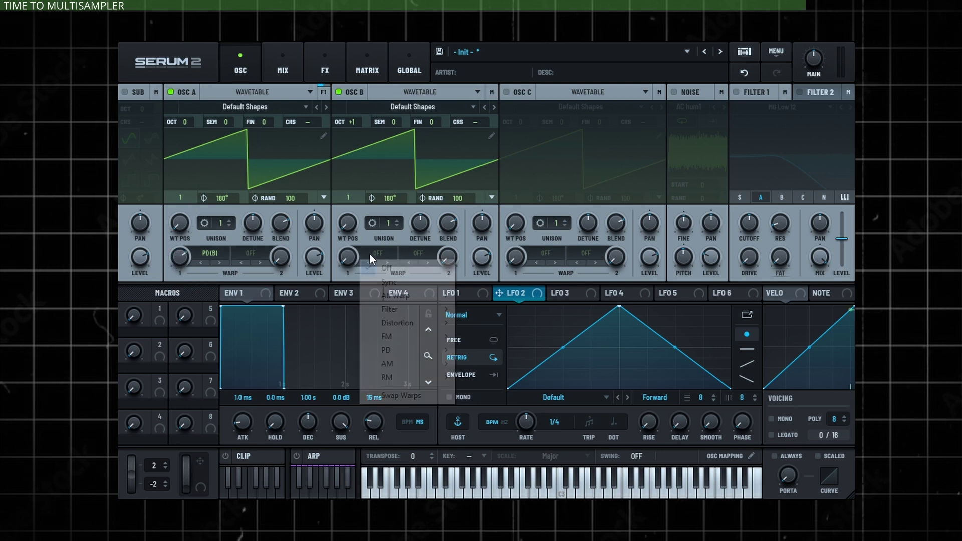
pyautogui.click(397, 350)
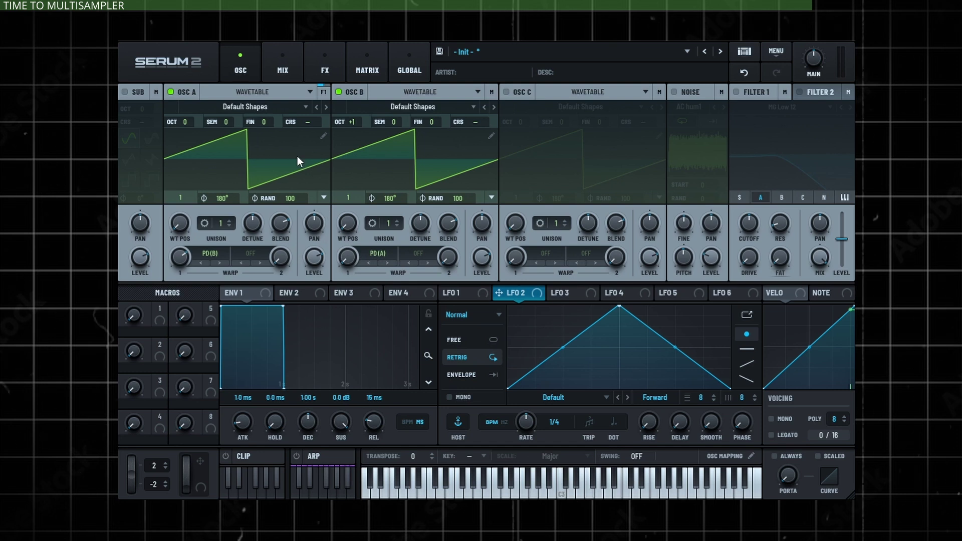
pyautogui.moveTo(346, 263); pyautogui.dragTo(347, 257)
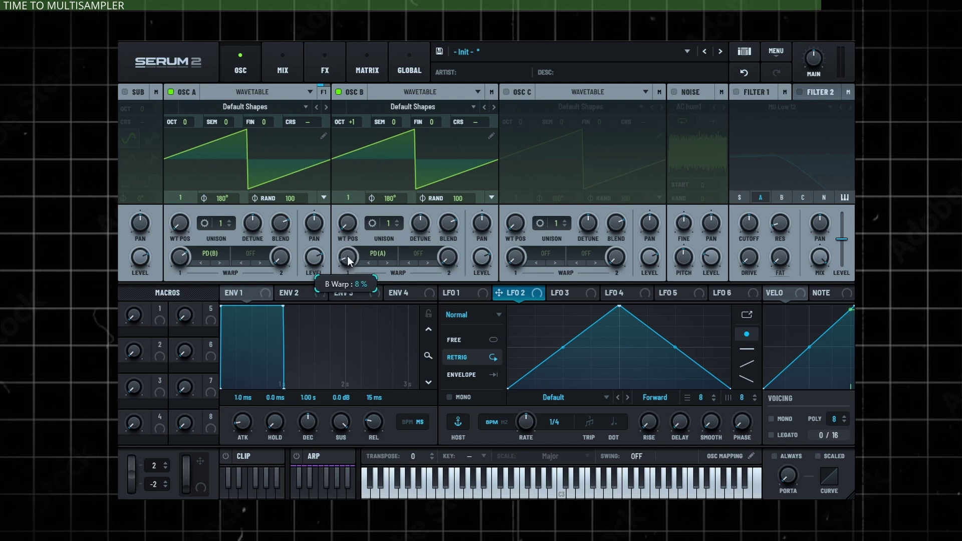
pyautogui.moveTo(347, 257); pyautogui.dragTo(351, 230)
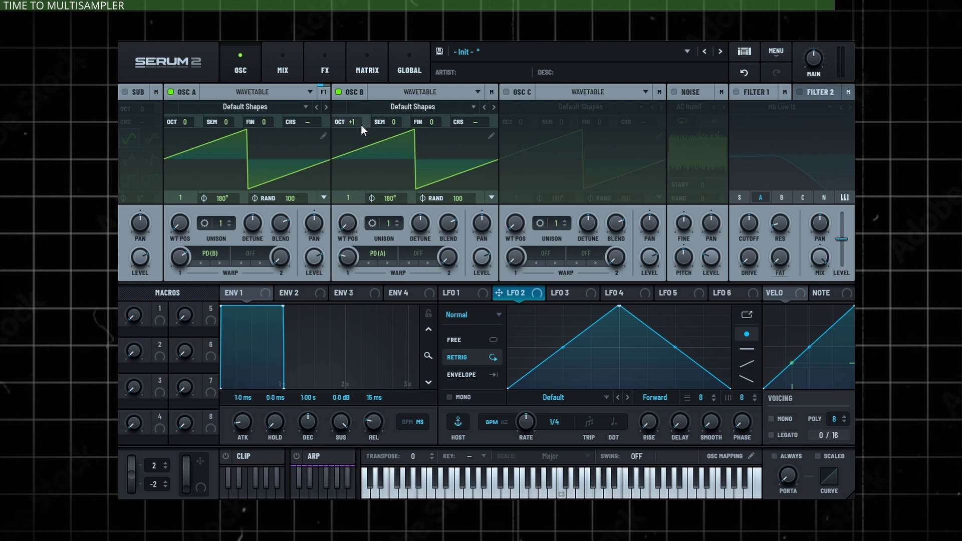
# Step: Retune oscillator B to octave 0 and fine -77, with its first warp amount at about 35%
pyautogui.moveTo(354, 126); pyautogui.dragTo(354, 134)
pyautogui.moveTo(433, 126); pyautogui.dragTo(437, 182)
pyautogui.moveTo(353, 254)
pyautogui.moveTo(355, 248); pyautogui.dragTo(356, 241)
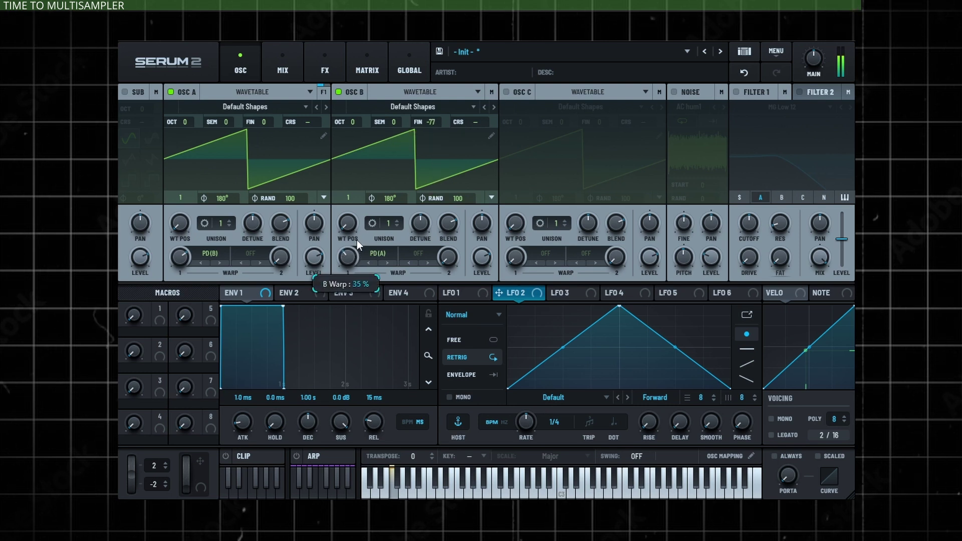
# Step: Move oscillator B's wavetable position to the sine shape in frame 2 and raise its first warp amount to about 40%
pyautogui.moveTo(351, 210)
pyautogui.moveTo(350, 210); pyautogui.dragTo(353, 201)
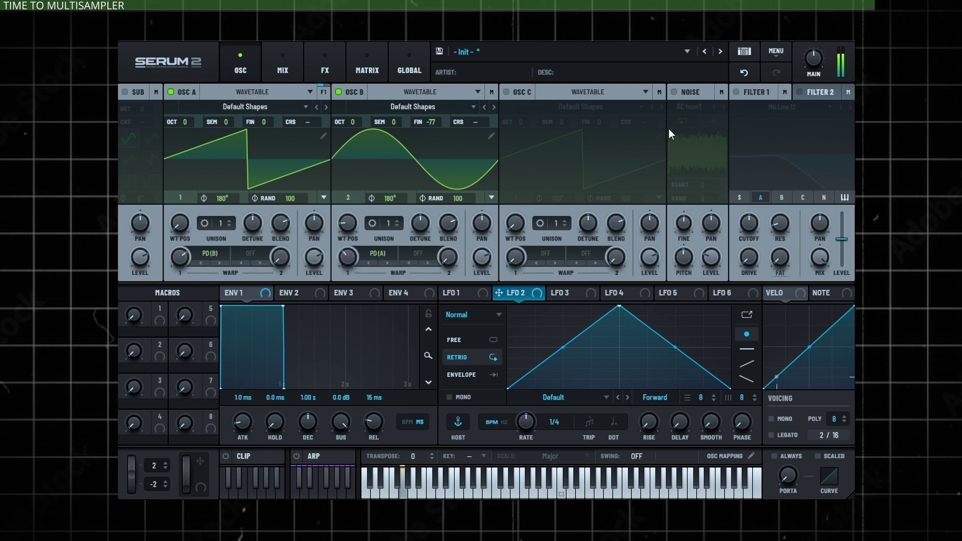
pyautogui.moveTo(347, 259)
pyautogui.moveTo(346, 260); pyautogui.dragTo(348, 252)
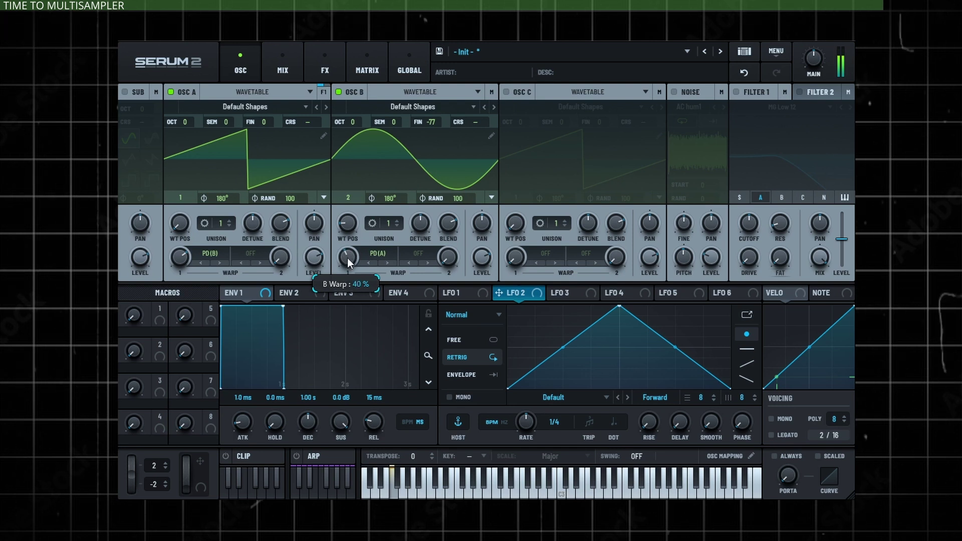
pyautogui.moveTo(180, 263)
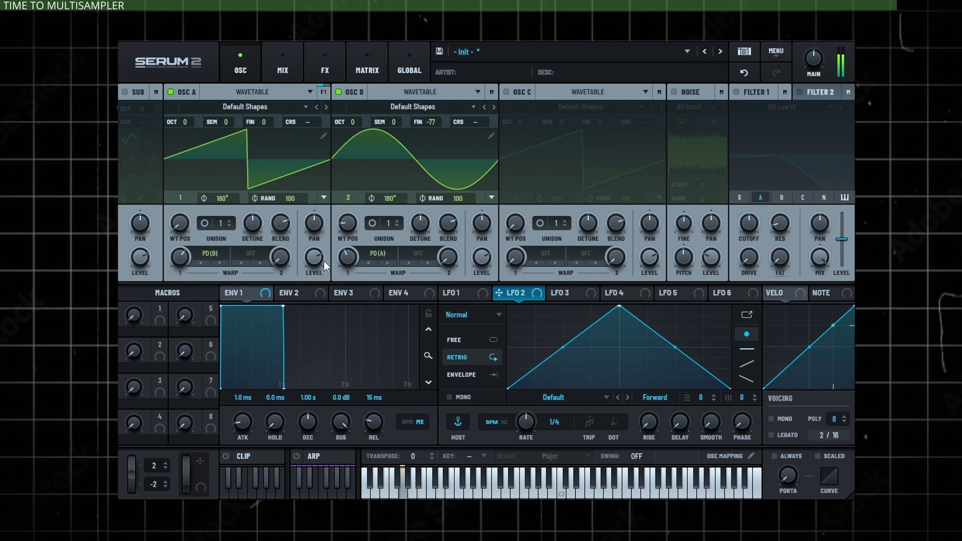
pyautogui.moveTo(347, 259)
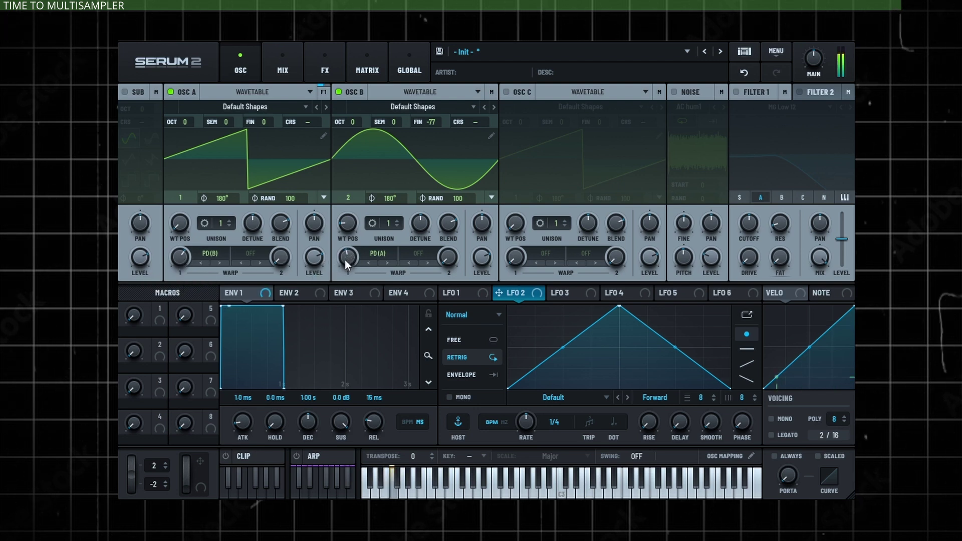
# Step: Enable Filter 1 with oscillator B routed through it, and raise the filter's cutoff and drive
pyautogui.click(735, 92)
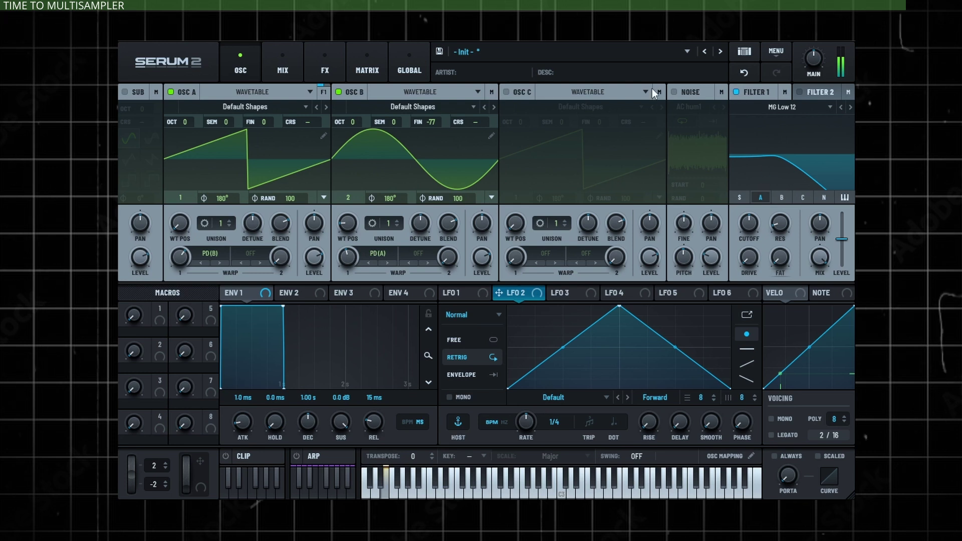
pyautogui.click(491, 92)
pyautogui.click(486, 110)
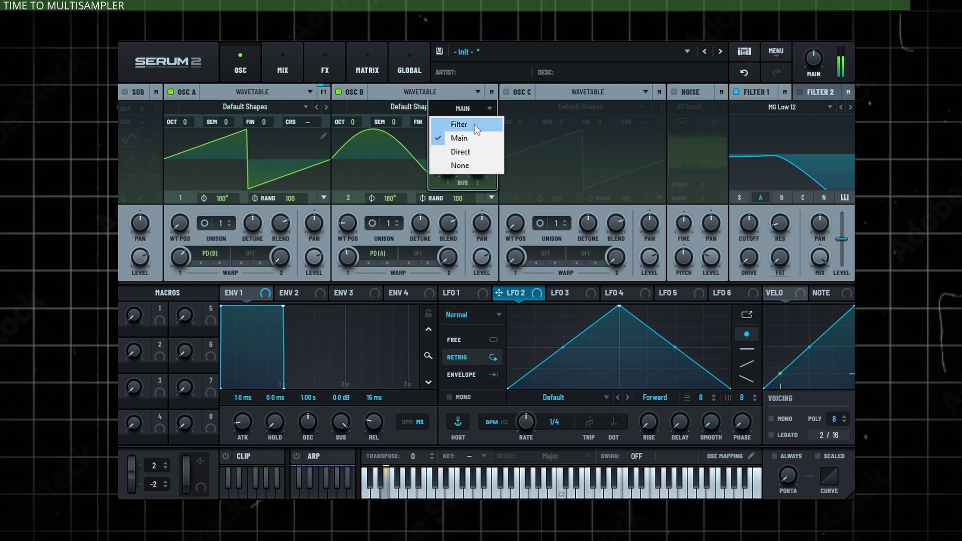
pyautogui.click(474, 124)
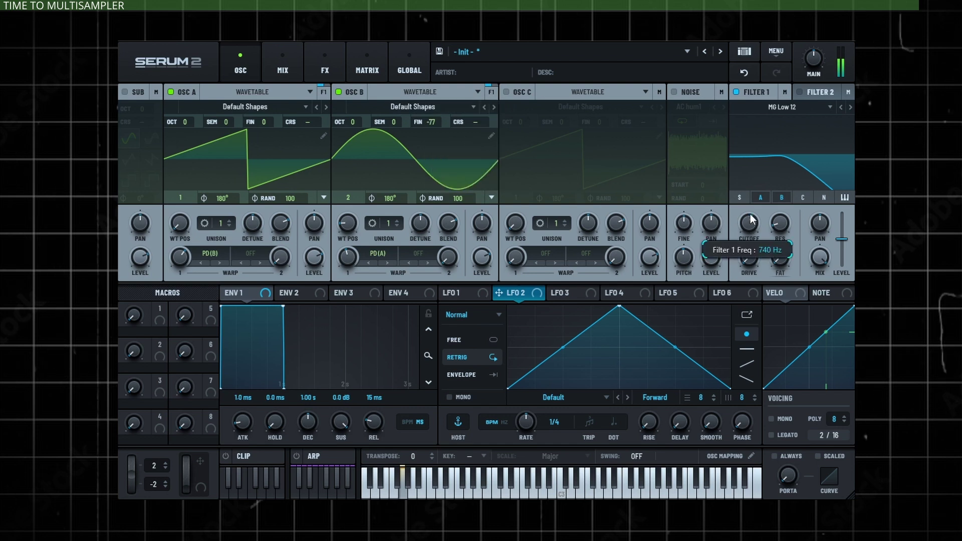
pyautogui.moveTo(749, 223); pyautogui.dragTo(765, 191)
pyautogui.moveTo(749, 256); pyautogui.dragTo(751, 241)
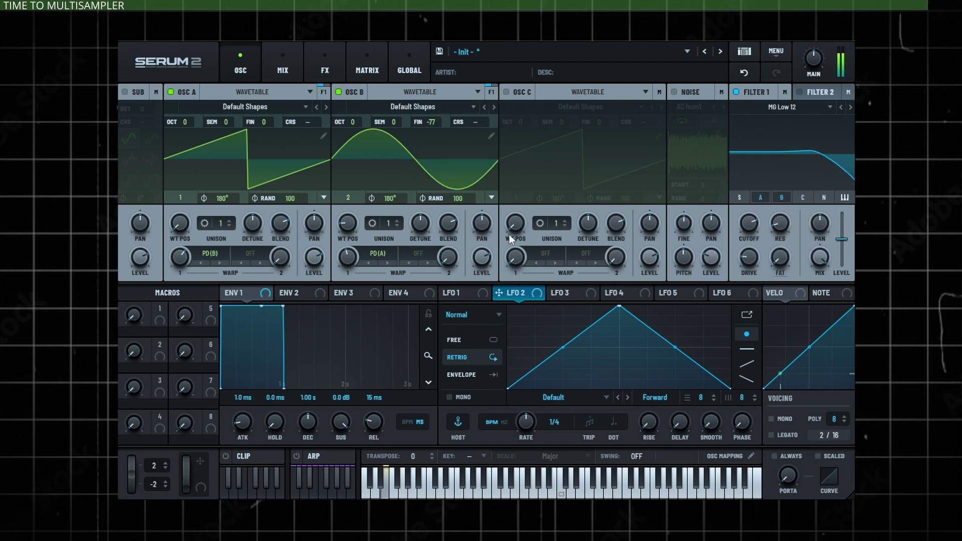
# Step: Set the upward pitch bend range to 24
pyautogui.moveTo(157, 464); pyautogui.dragTo(179, 397)
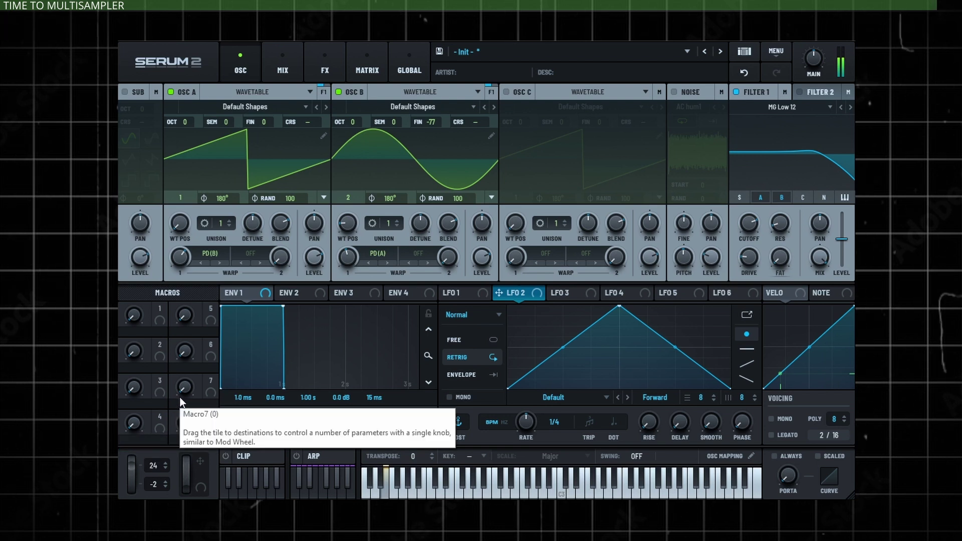